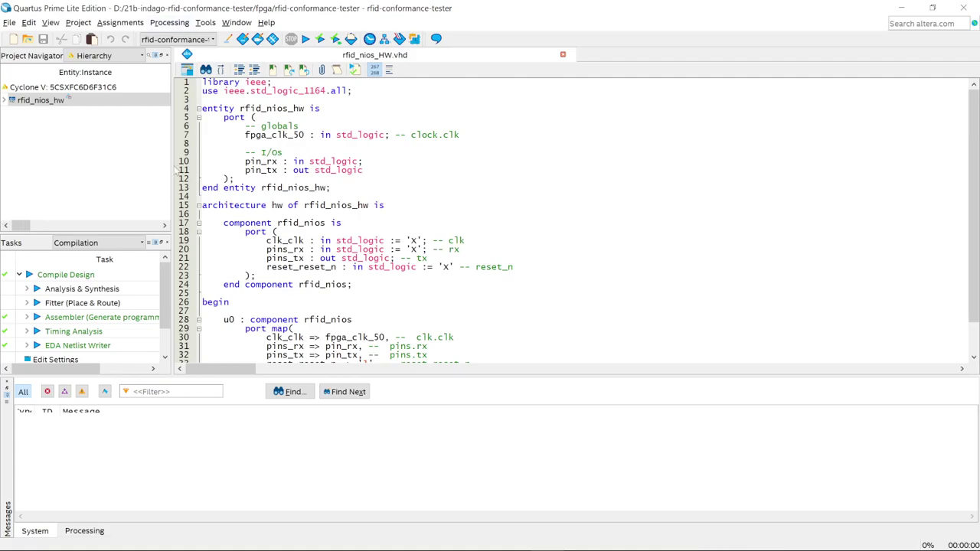
Step: Review the project's design file list in Settings, then launch Platform Designer from Tools
click(205, 23)
key(Escape)
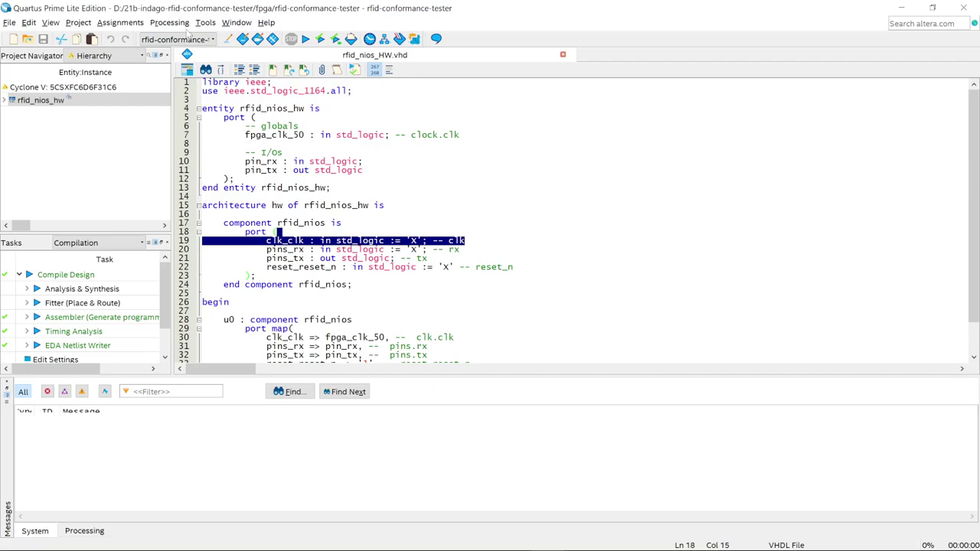
click(78, 22)
mouse_move(120, 22)
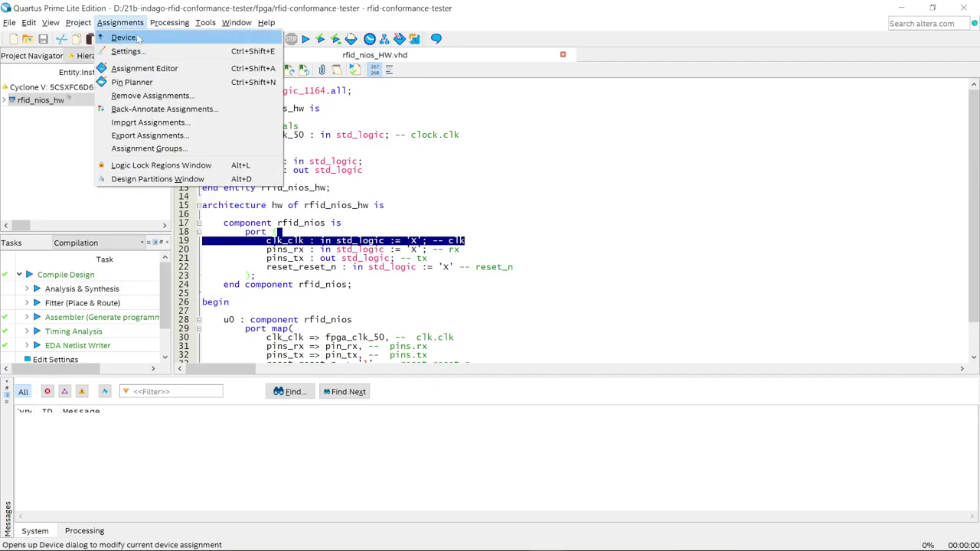
click(132, 48)
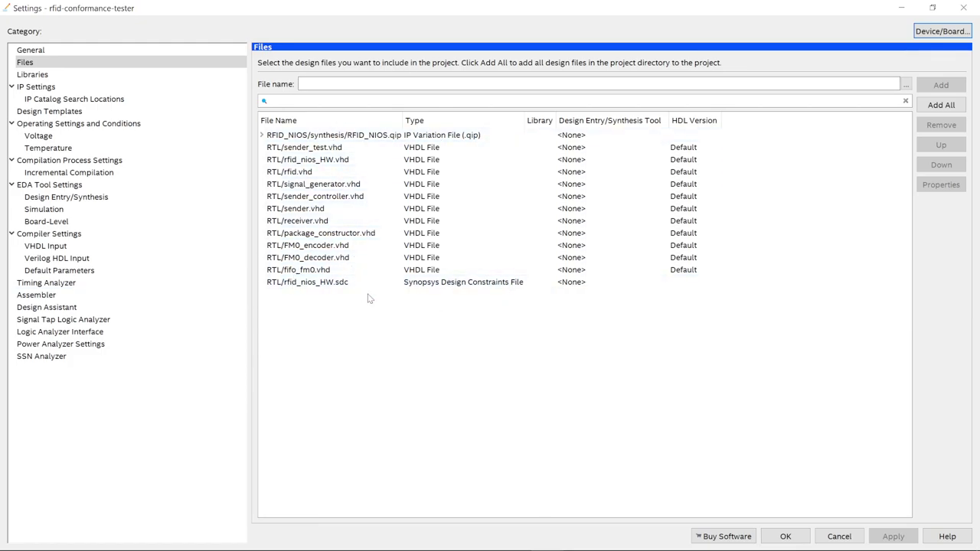
mouse_move(842, 540)
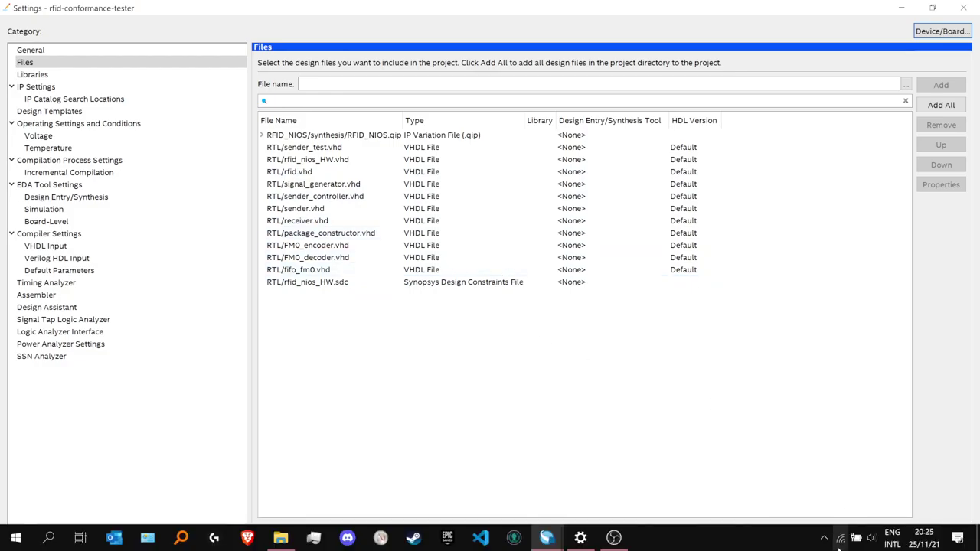
click(788, 534)
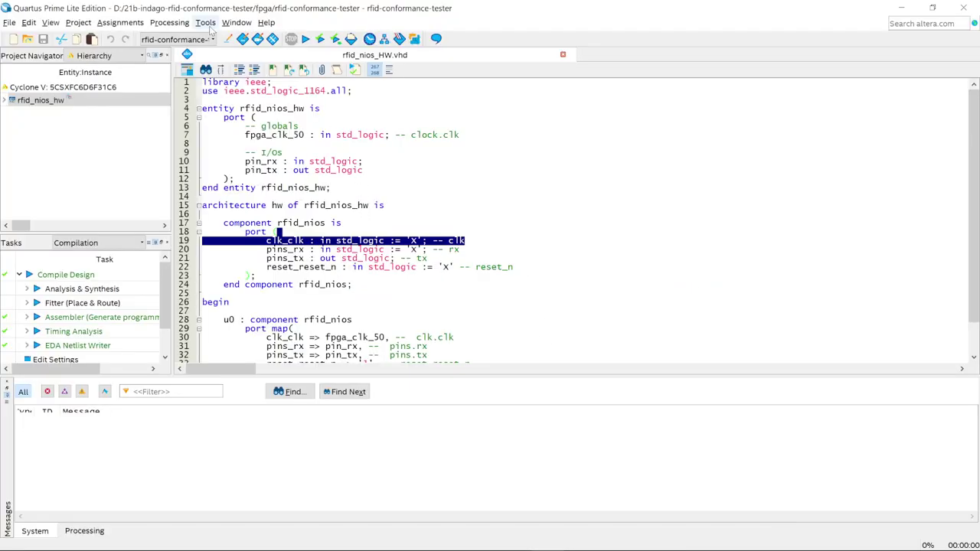
click(208, 25)
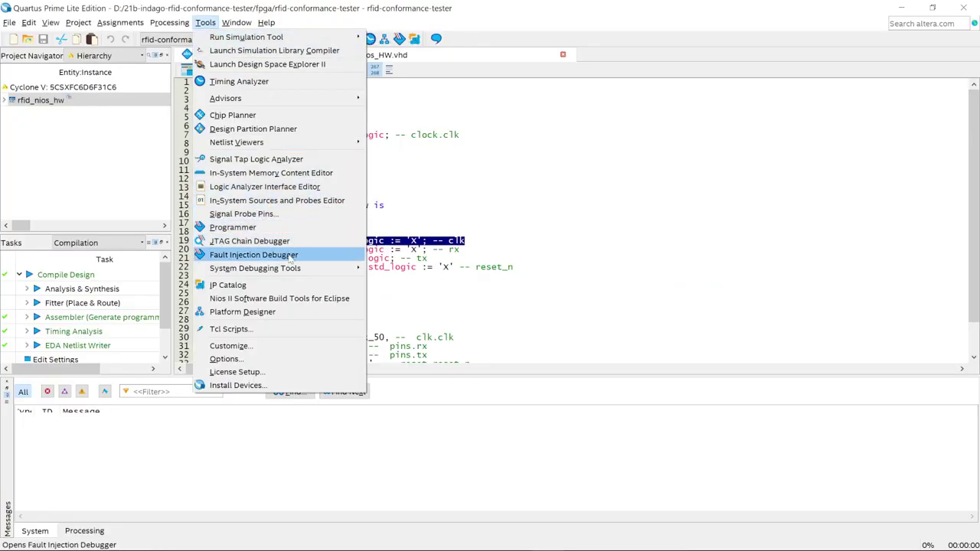
click(281, 313)
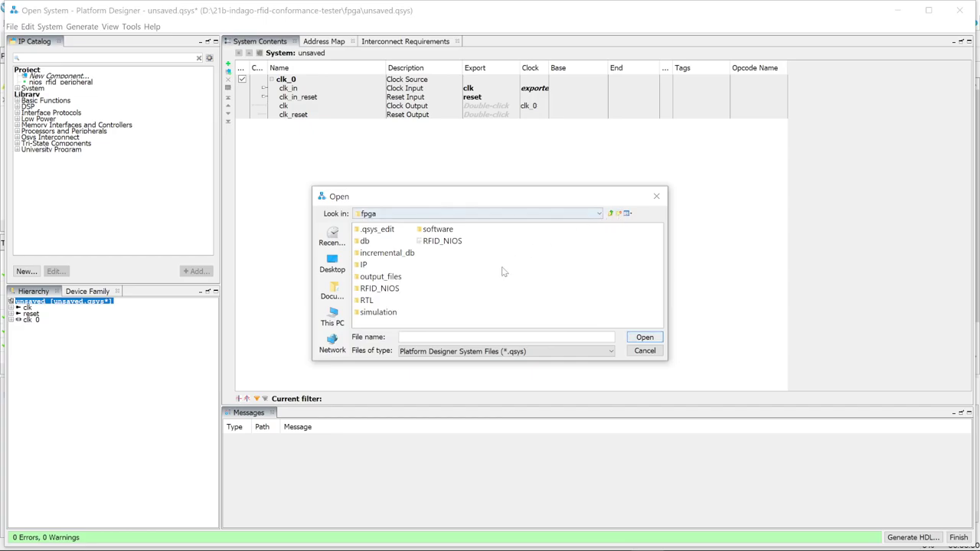
Step: Navigate to the repository's fpga folder and open RFID_NIOS.qsys
click(611, 215)
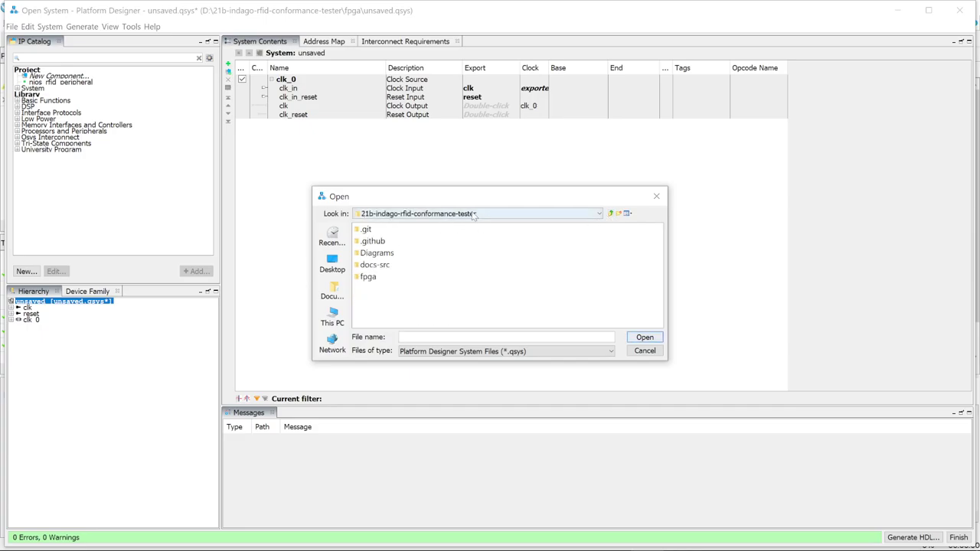
click(599, 214)
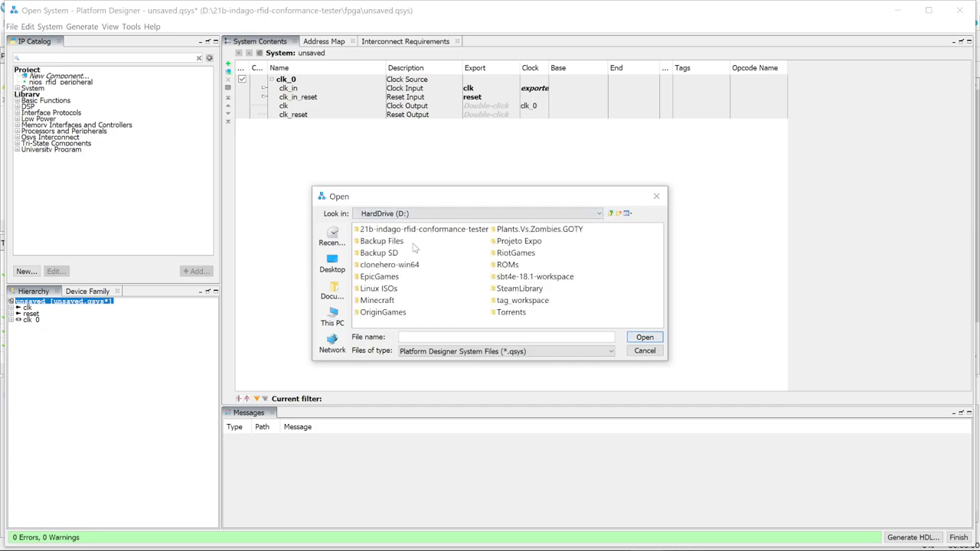
click(430, 229)
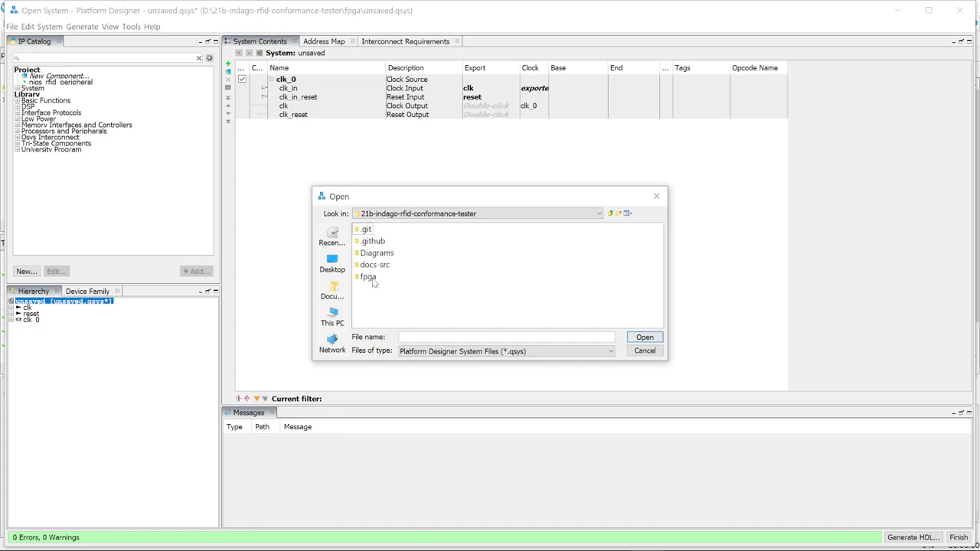
double_click(369, 277)
click(441, 242)
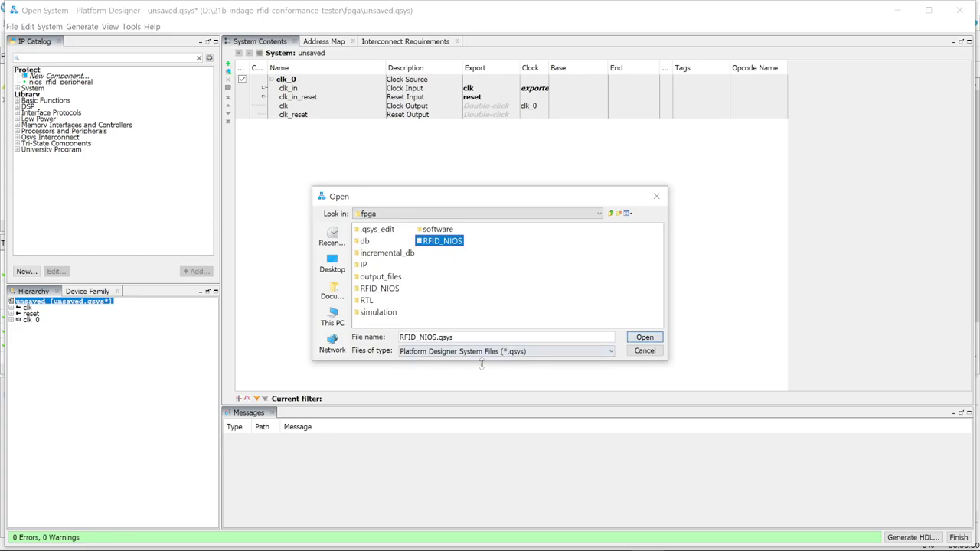
click(645, 338)
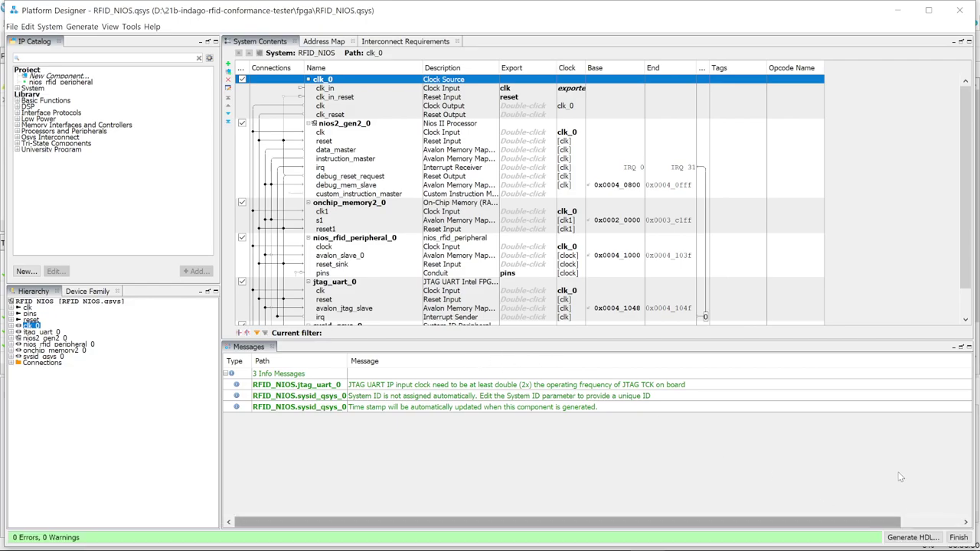
click(910, 539)
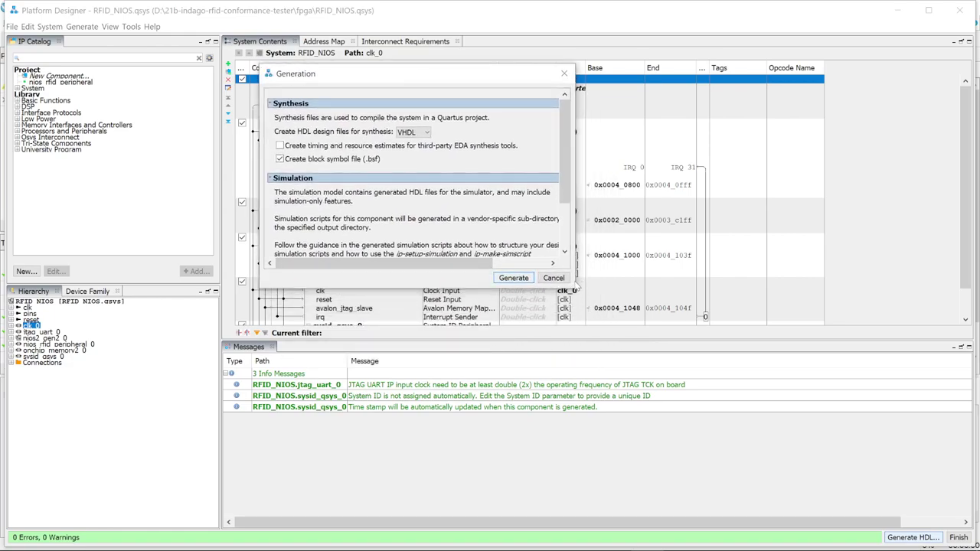
drag(578, 291, 798, 504)
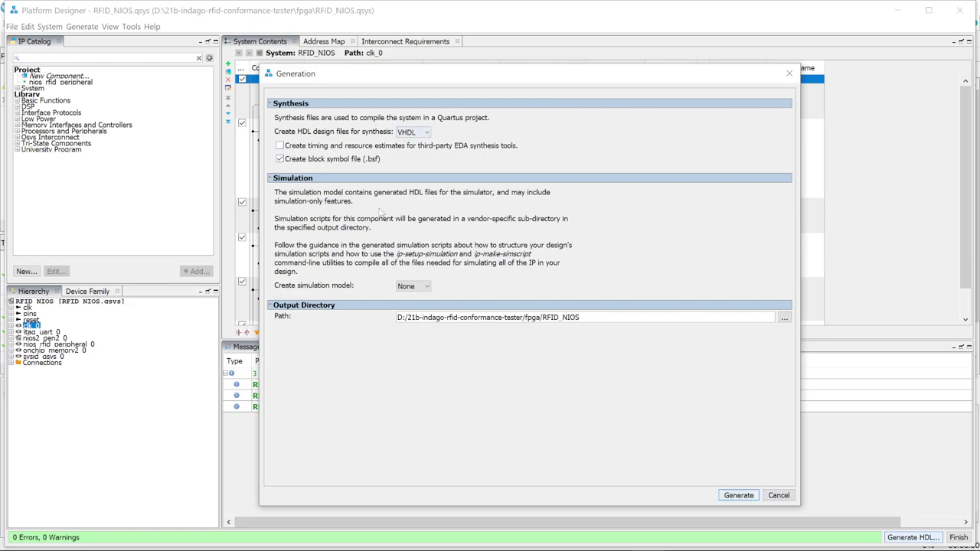
click(406, 134)
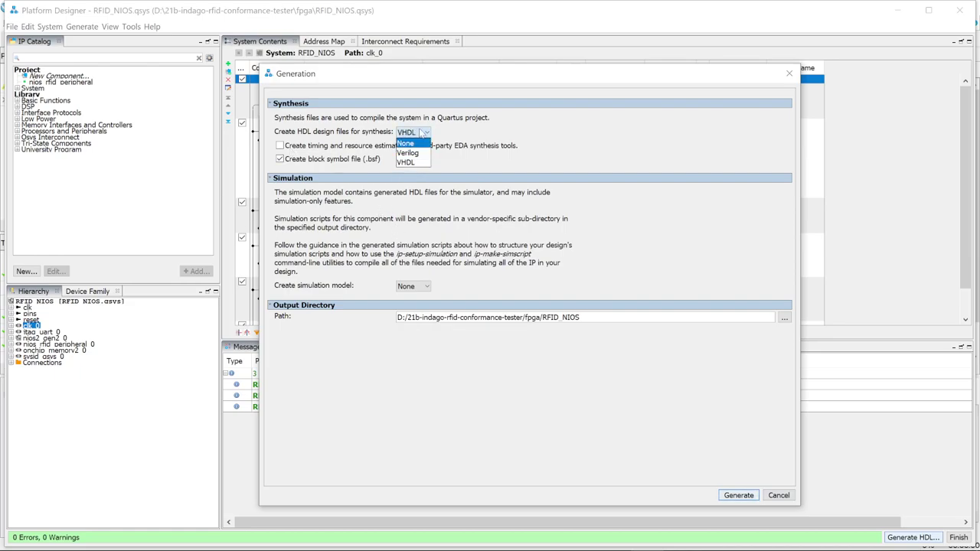
click(426, 132)
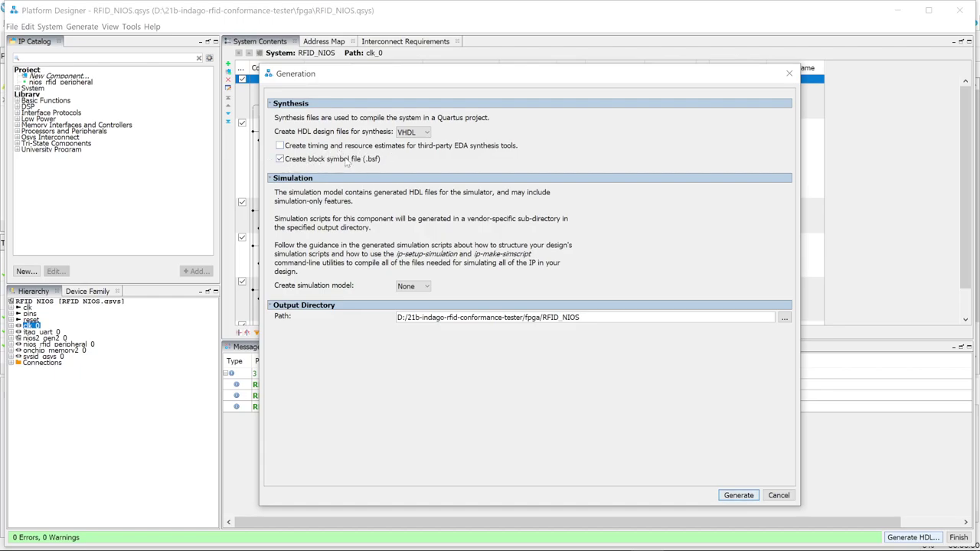
click(418, 287)
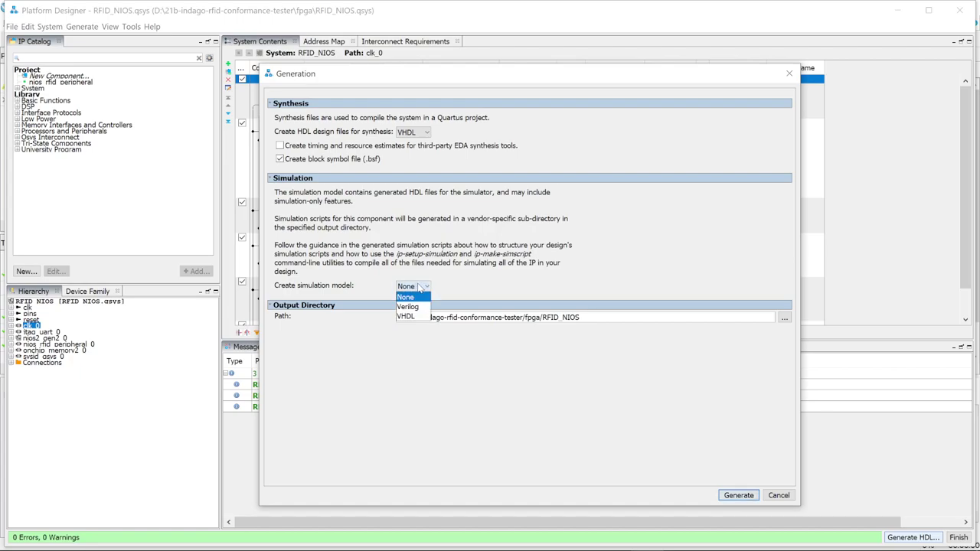
click(465, 281)
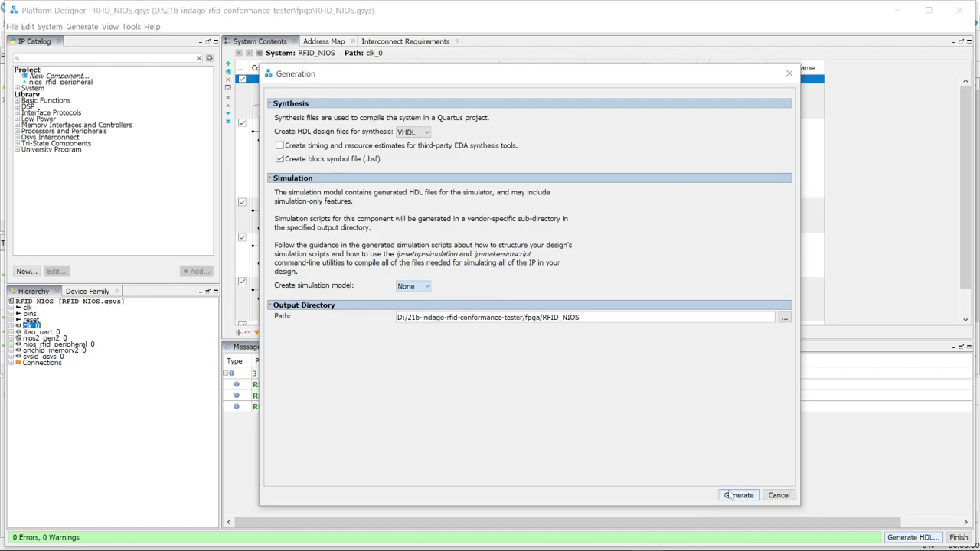
click(779, 496)
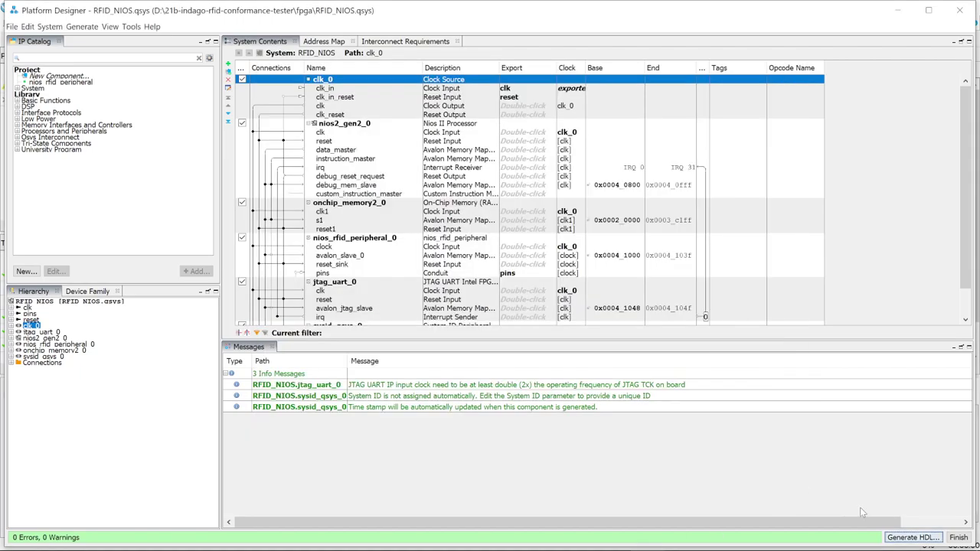
Step: Close Platform Designer and remove RFID_NIOS.qip from the project's file list
click(960, 10)
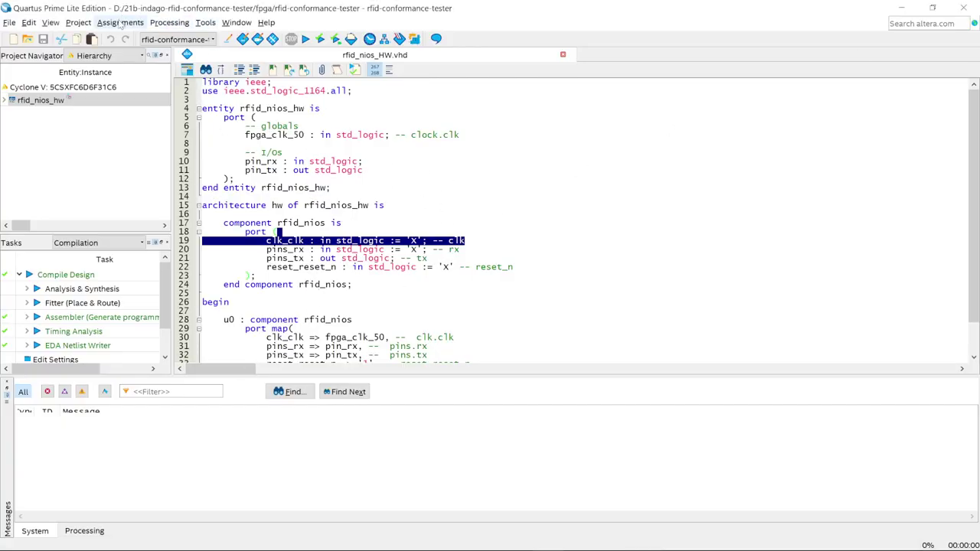
click(120, 22)
mouse_move(78, 22)
click(113, 51)
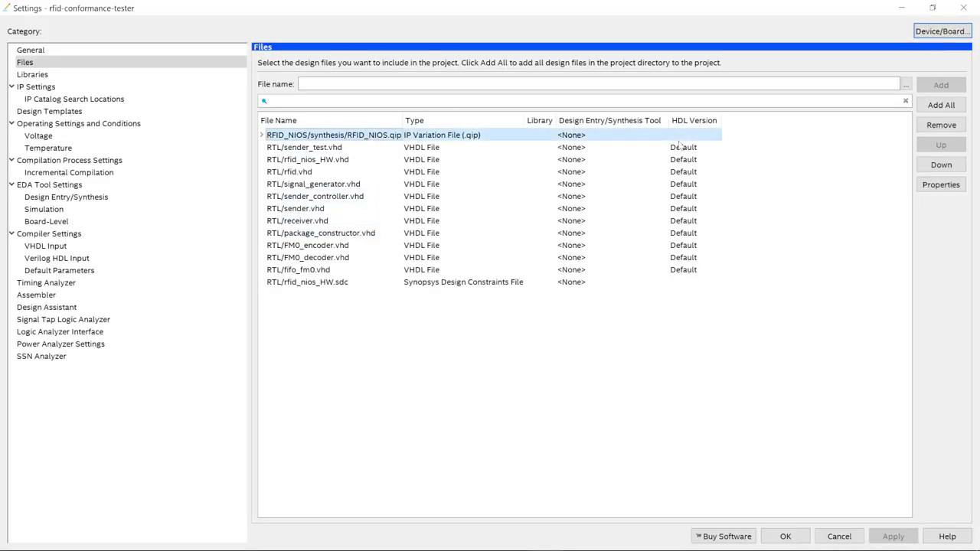
click(939, 128)
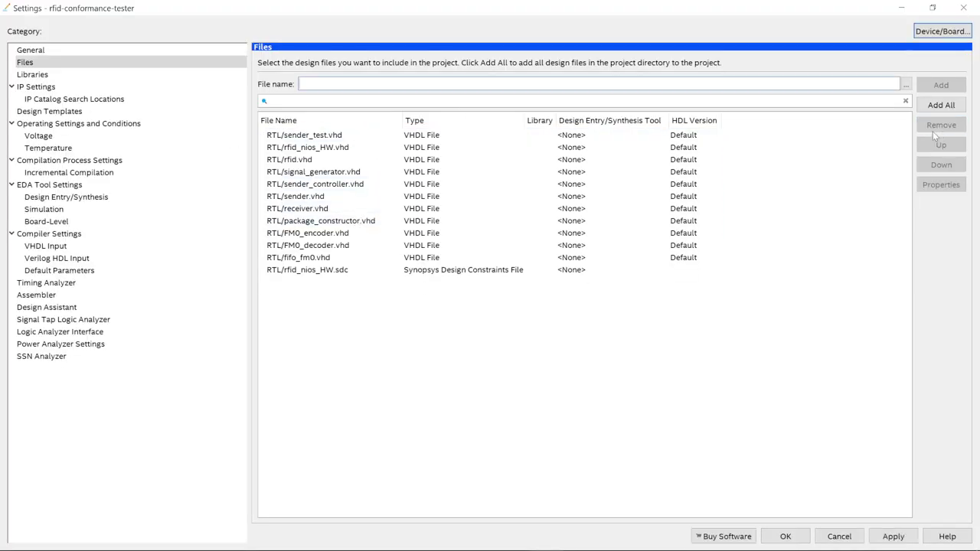
Step: Add RFID_NIOS/synthesis/RFID_NIOS.qip to the project and apply the updated file list
click(906, 84)
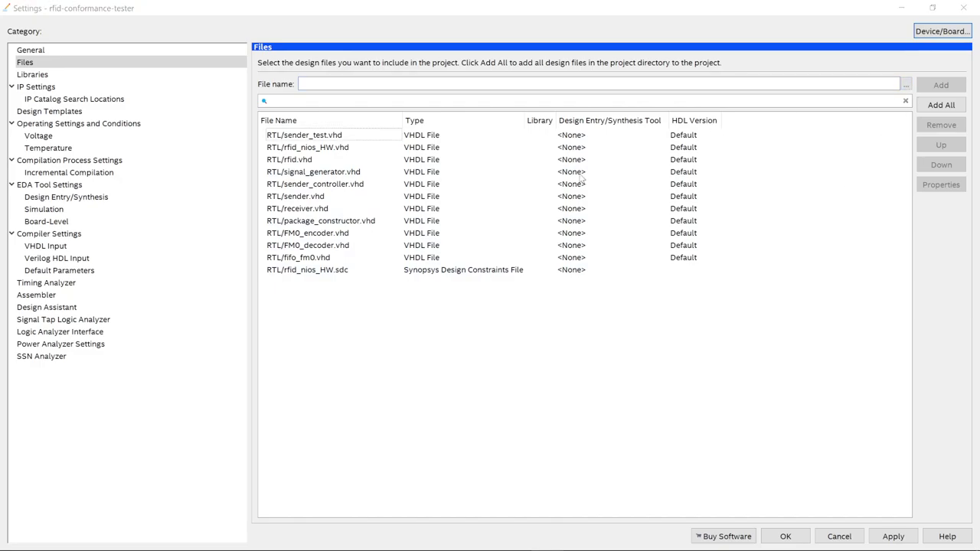
drag(430, 267, 588, 419)
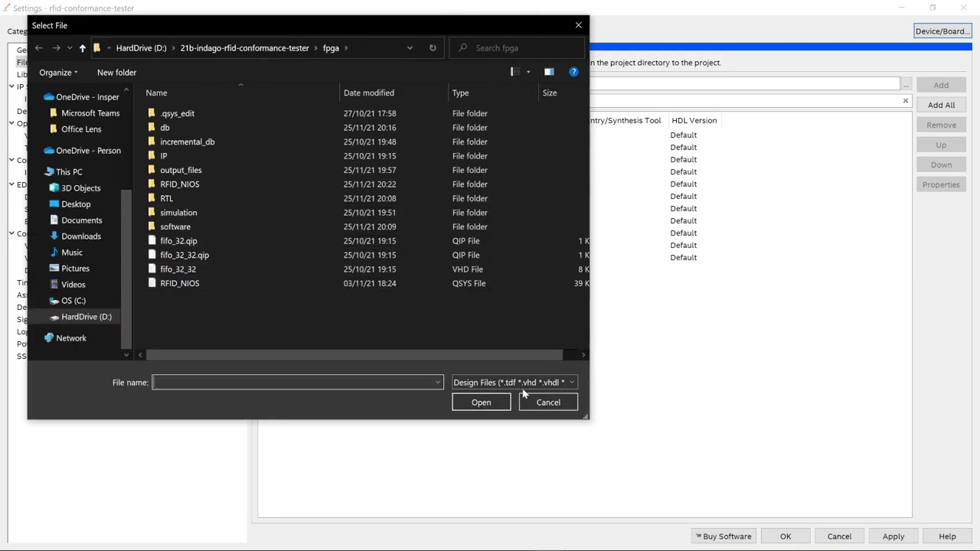
double_click(208, 184)
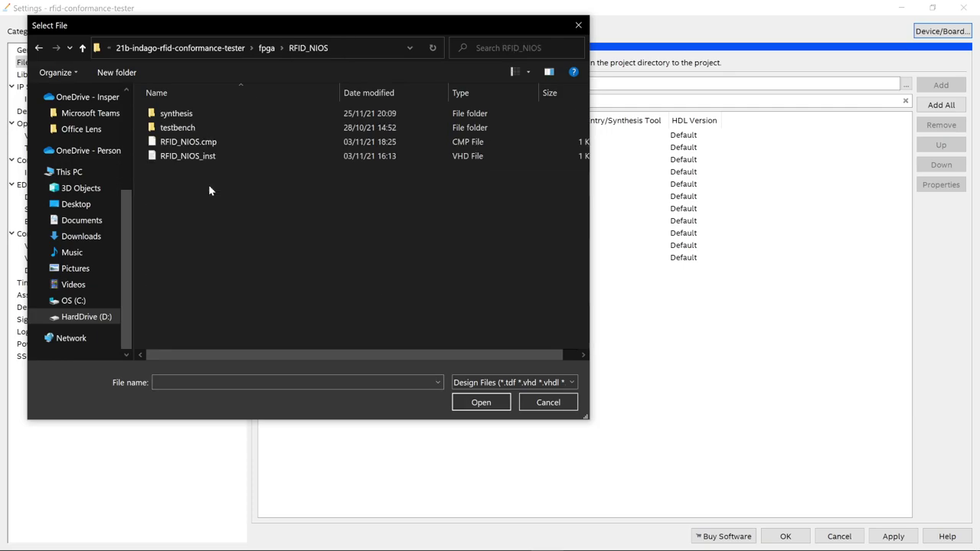
double_click(207, 116)
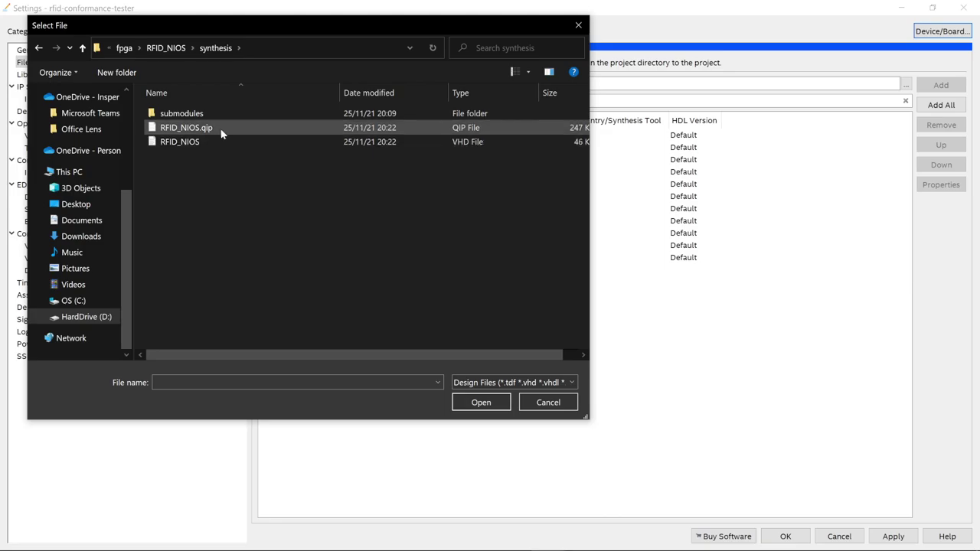
double_click(221, 128)
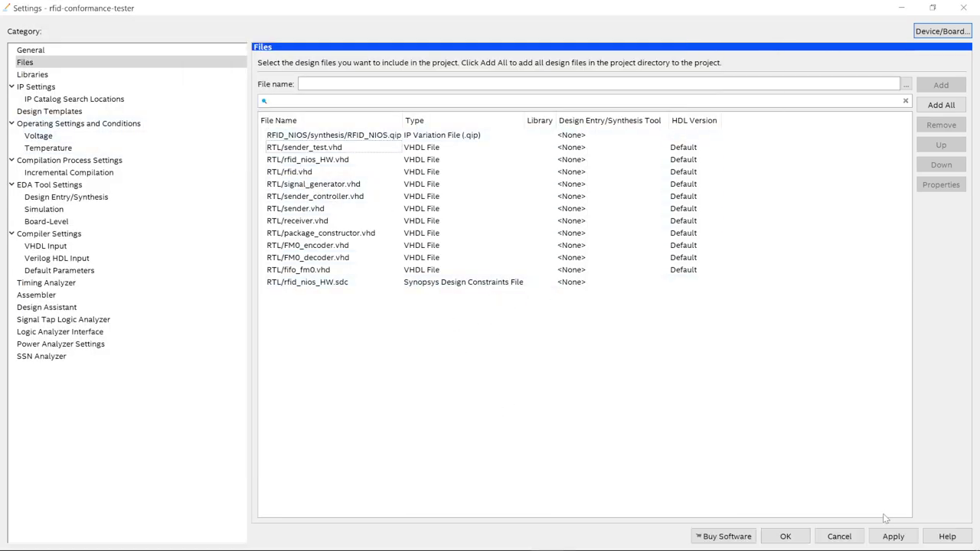
click(893, 536)
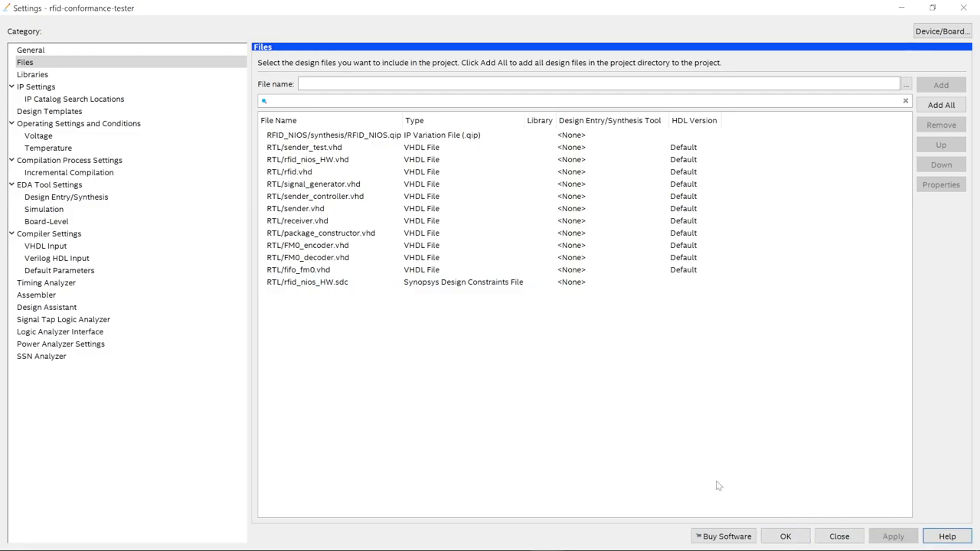
click(789, 536)
click(757, 40)
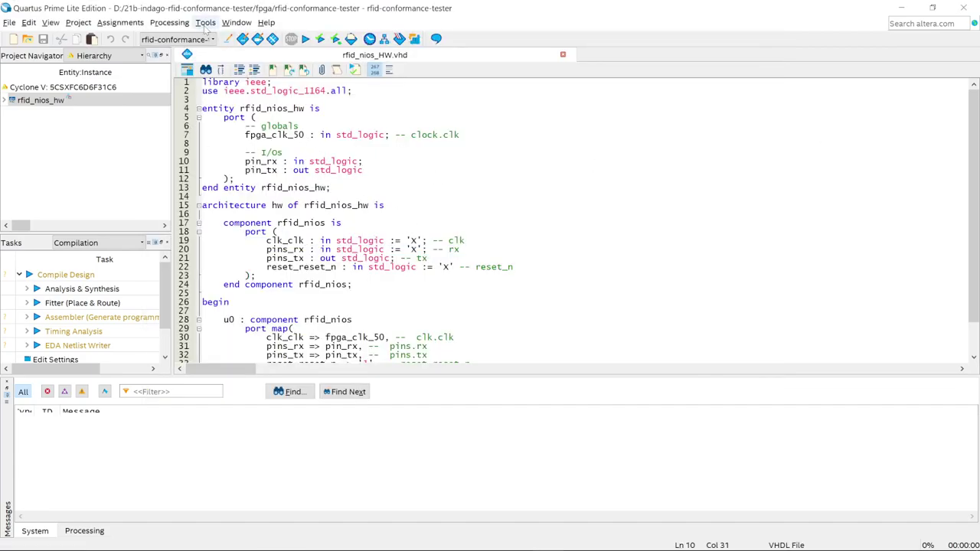
Step: Switch the Project Navigator to the Files view
click(105, 57)
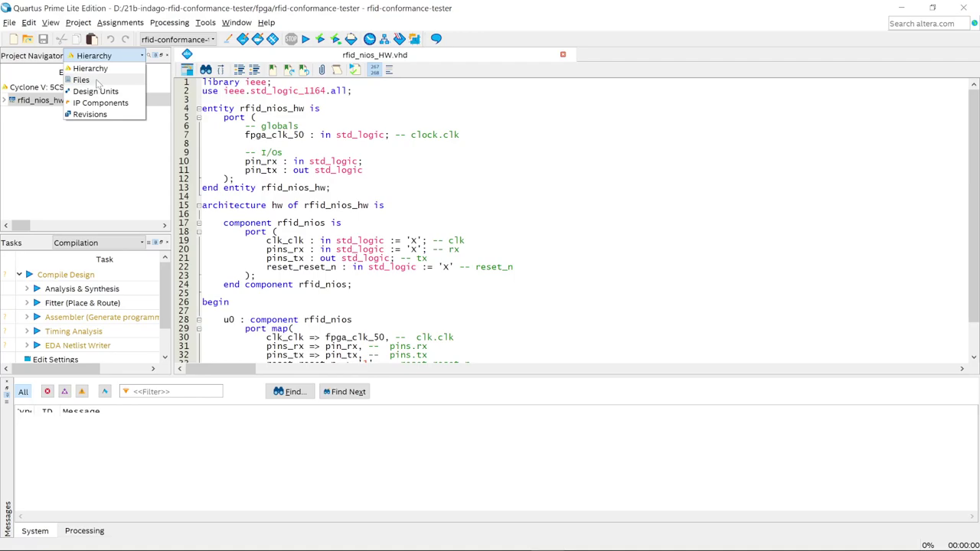
click(83, 80)
click(113, 56)
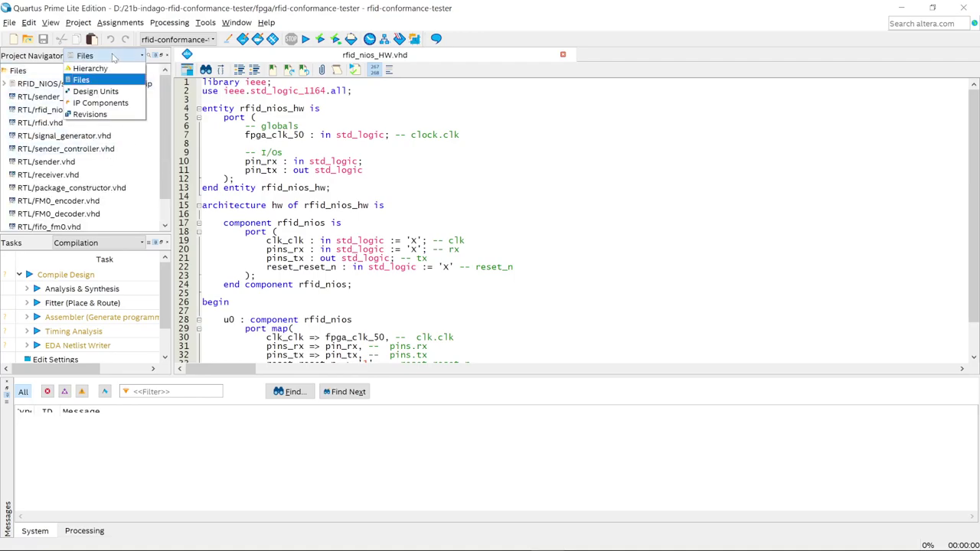
click(92, 68)
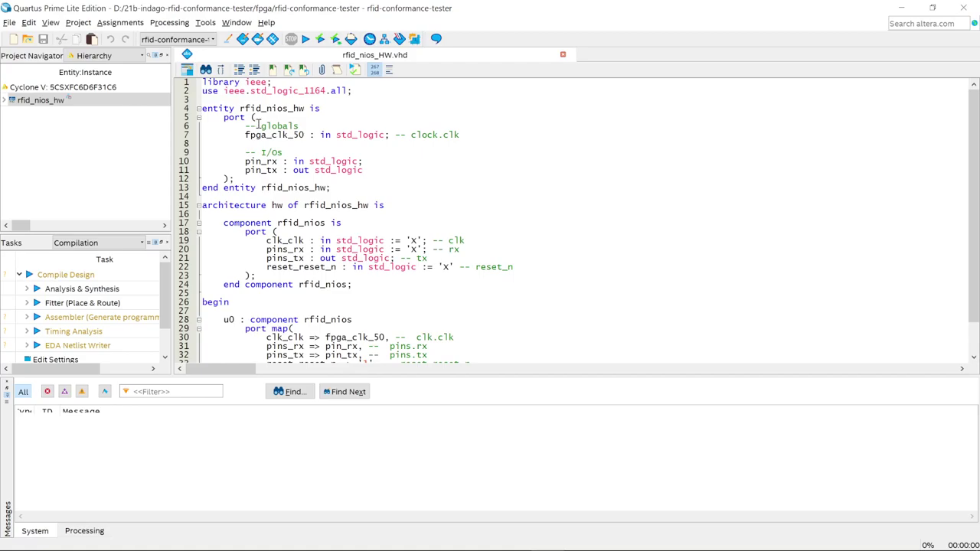
click(113, 58)
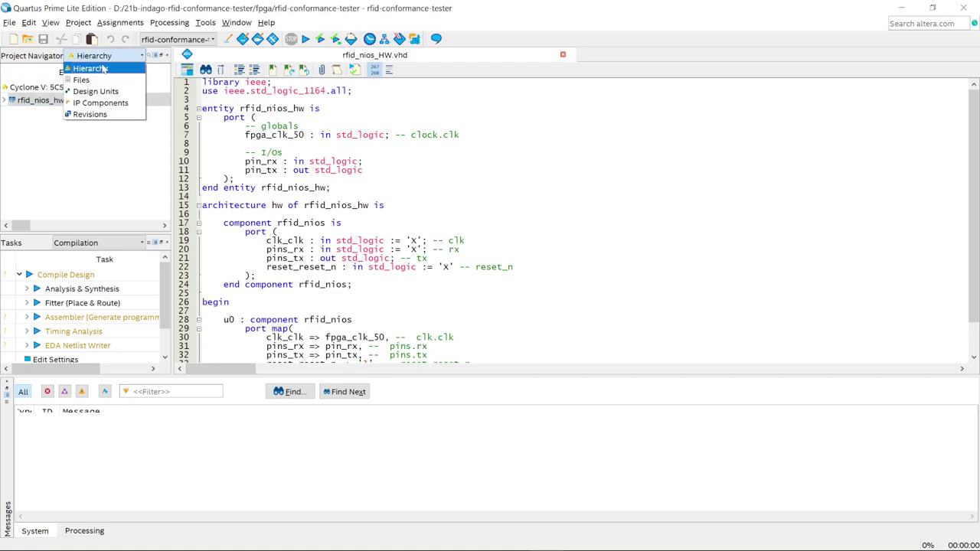
click(103, 80)
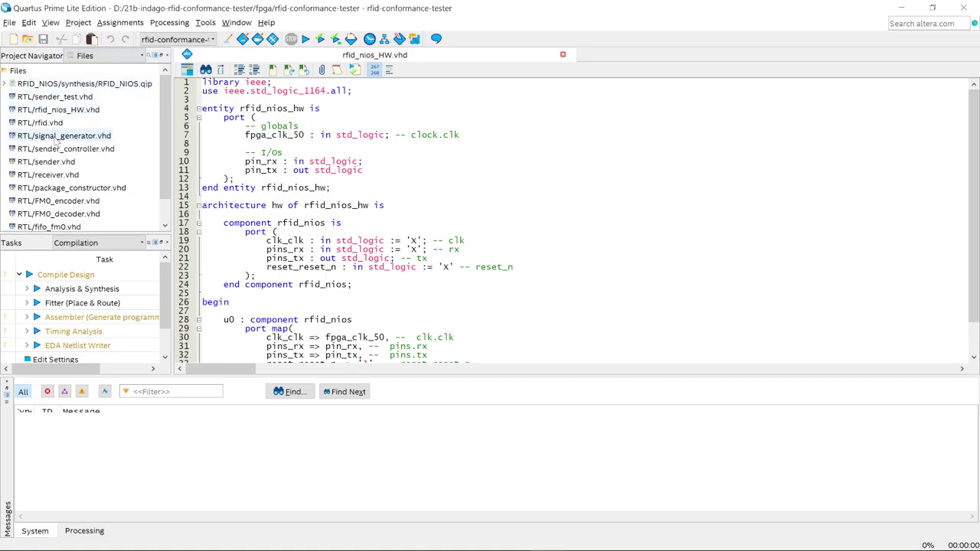
Step: Set rfid_nios_HW.vhd as the top-level entity and return to the Hierarchy view
right_click(79, 115)
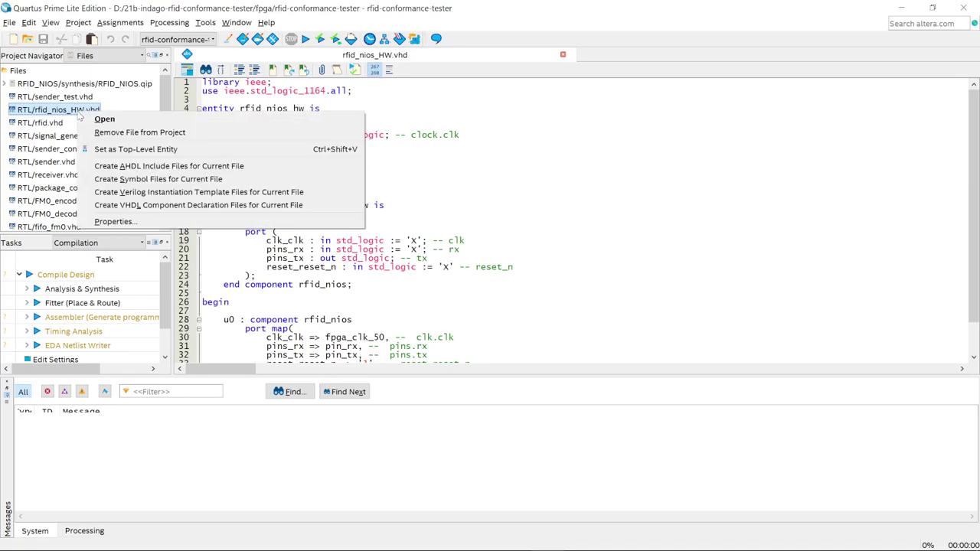
click(126, 150)
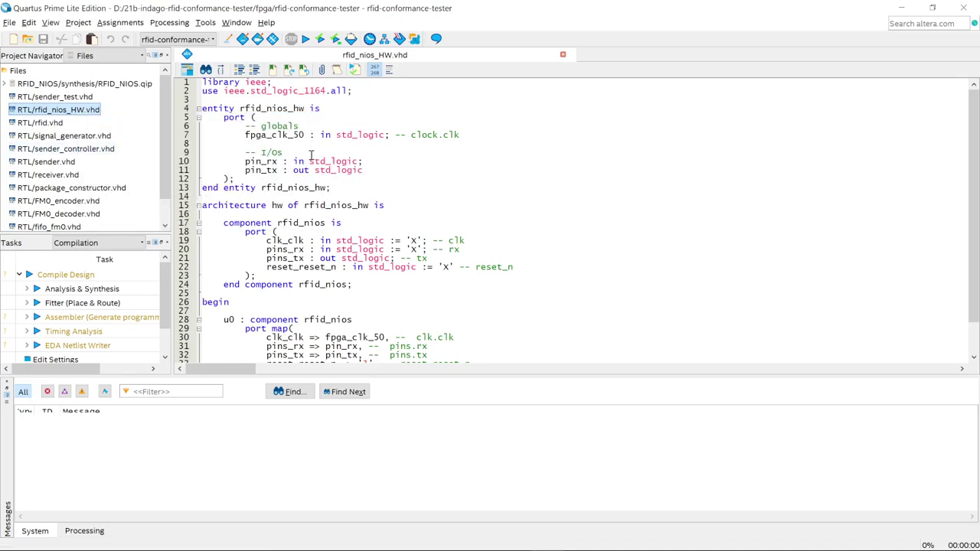
click(86, 55)
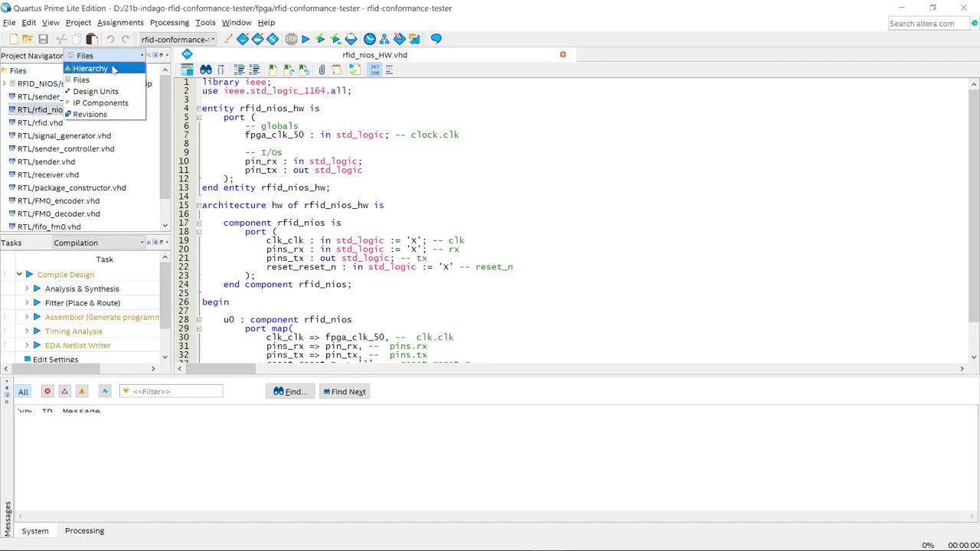
click(98, 68)
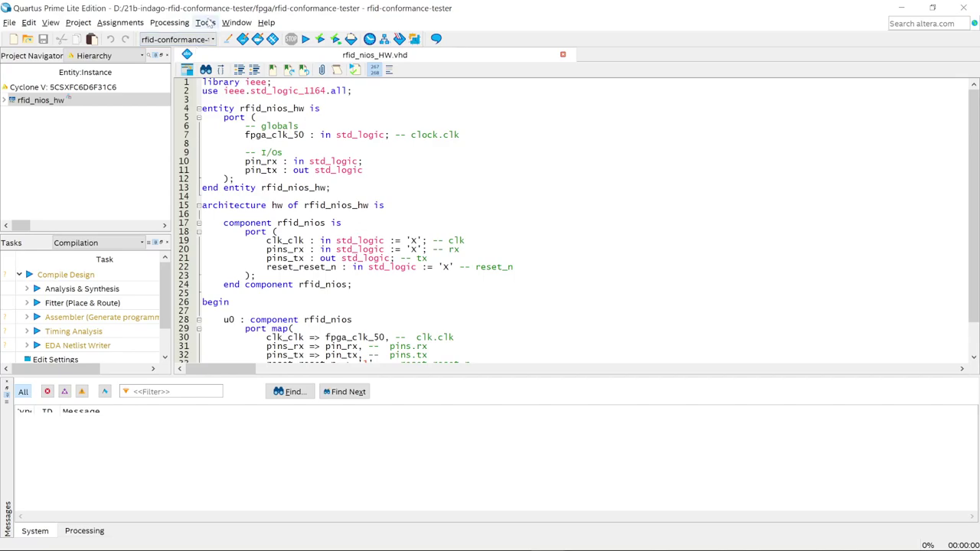
Step: Launch the Programmer, which opens on DE-SoC [USB-1] in JTAG mode
click(206, 22)
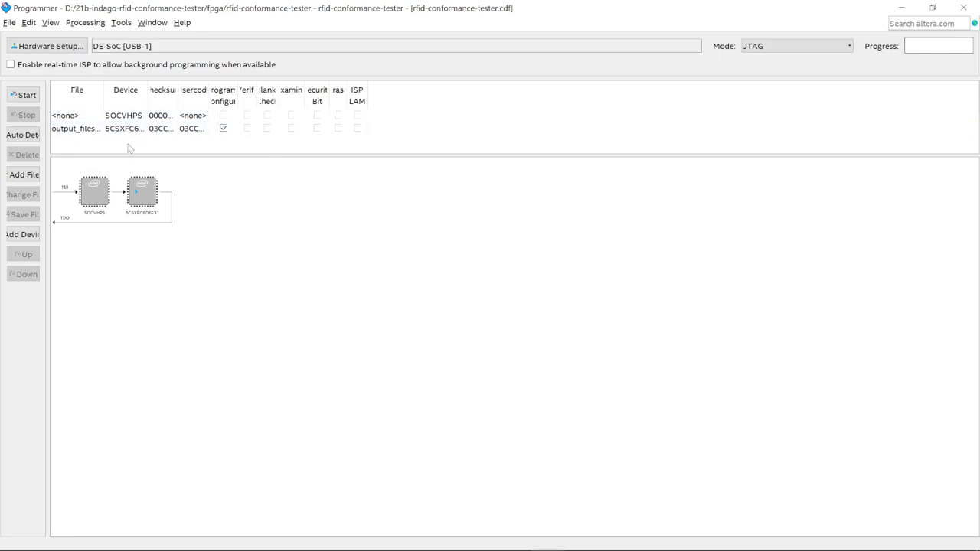
Step: Auto-fit the Device, Usercode, Program/Configure, Checksum and File columns
double_click(146, 95)
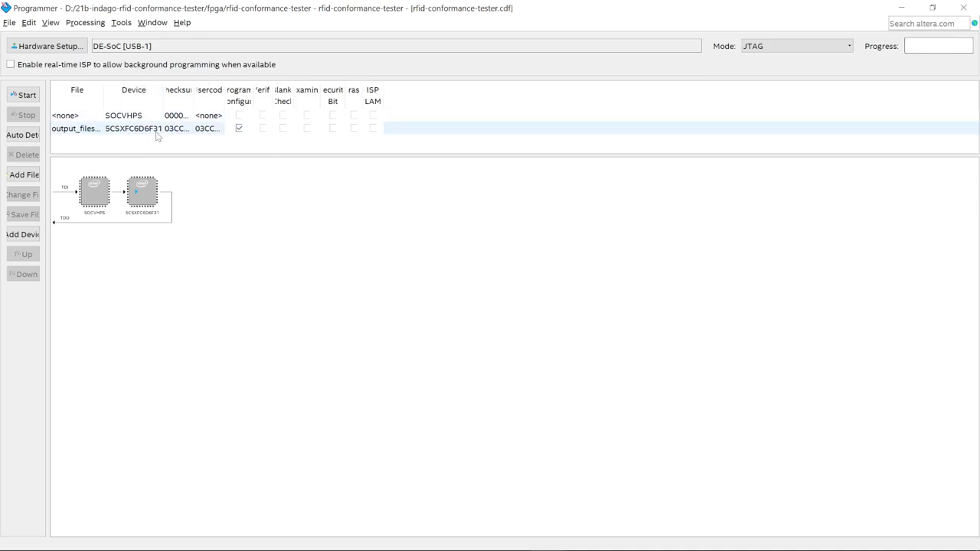
click(230, 129)
double_click(226, 95)
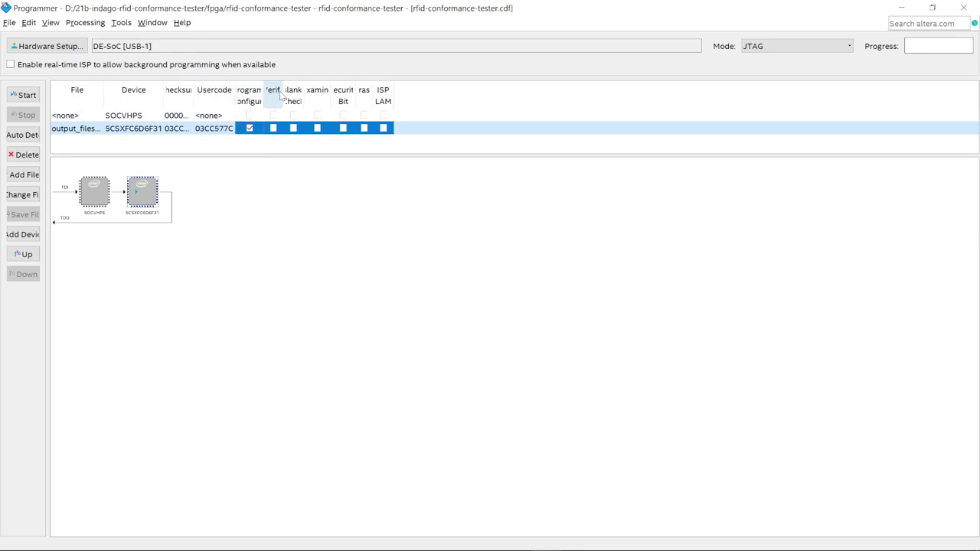
double_click(264, 94)
double_click(193, 96)
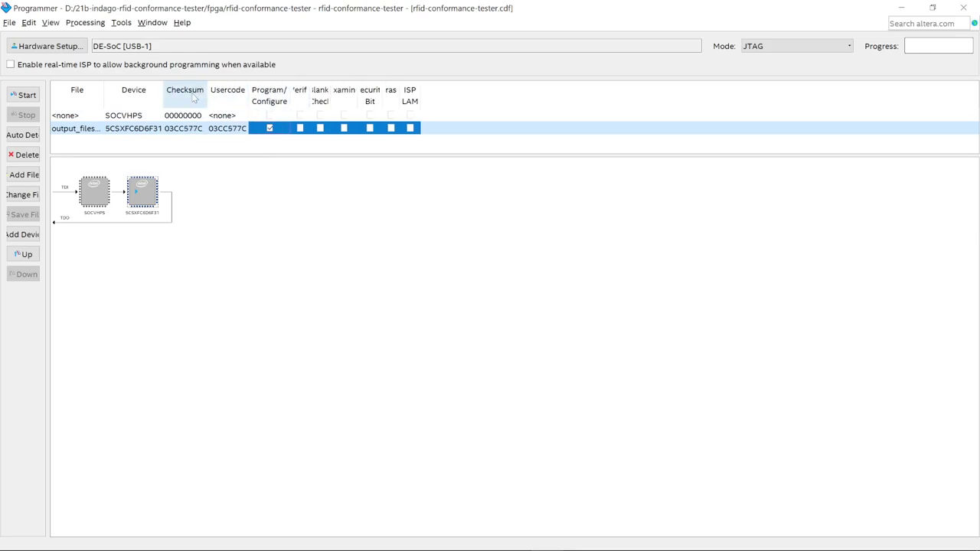
double_click(104, 95)
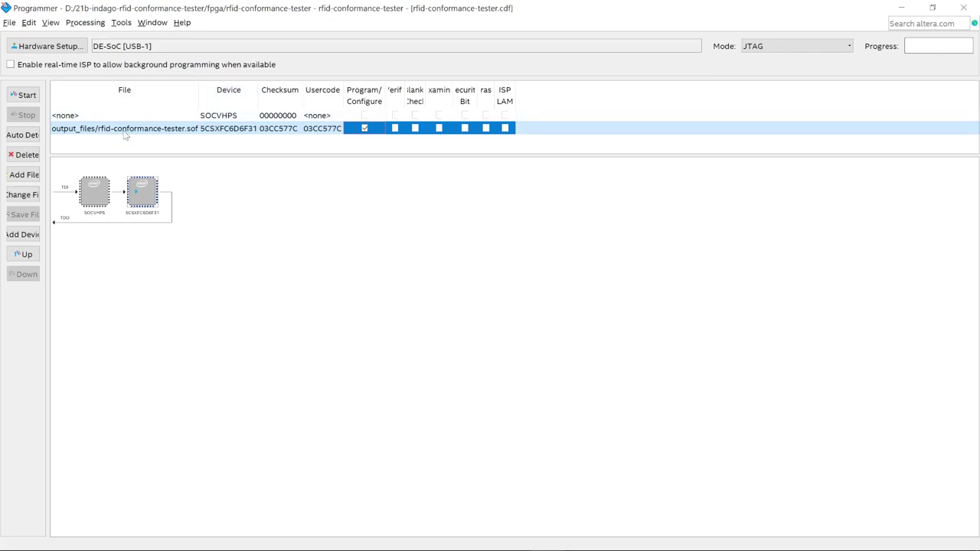
Step: Assign fpga/output_files/rfid-conformance-tester.sof as the 5CSXFC6D6F31 programming file
double_click(124, 130)
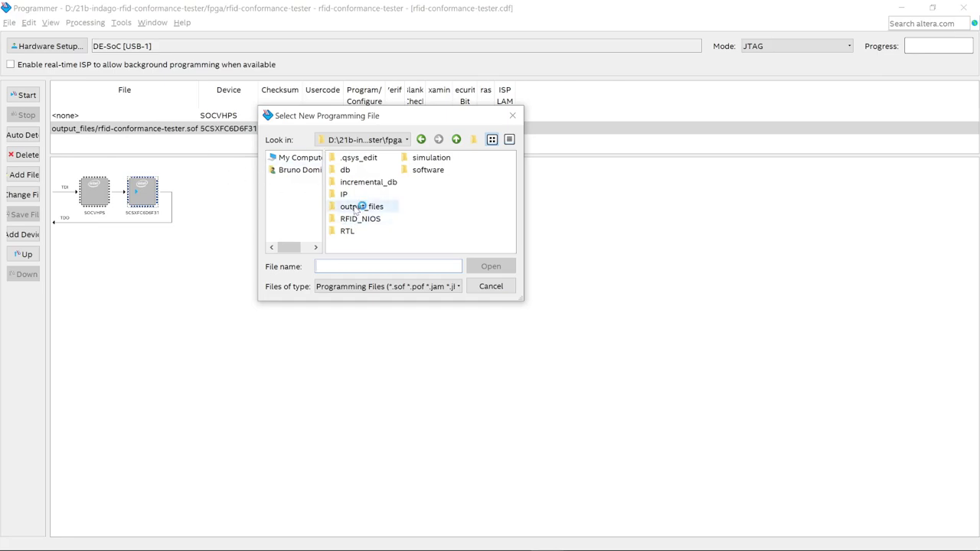
click(375, 141)
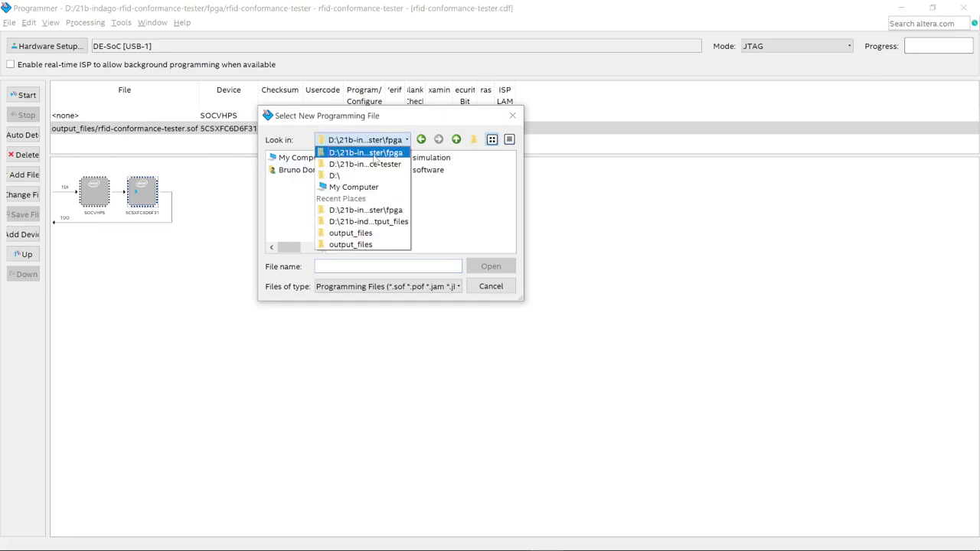
click(370, 164)
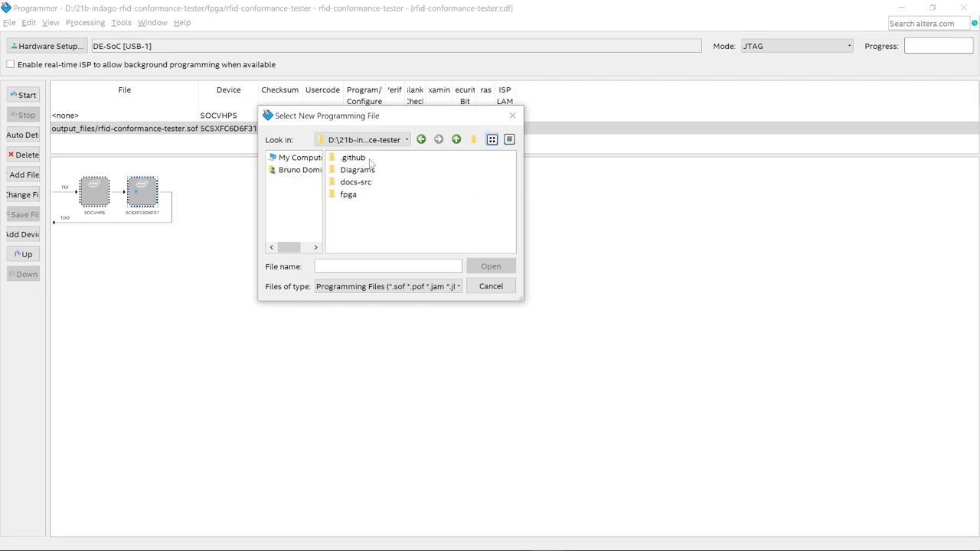
double_click(358, 194)
click(361, 208)
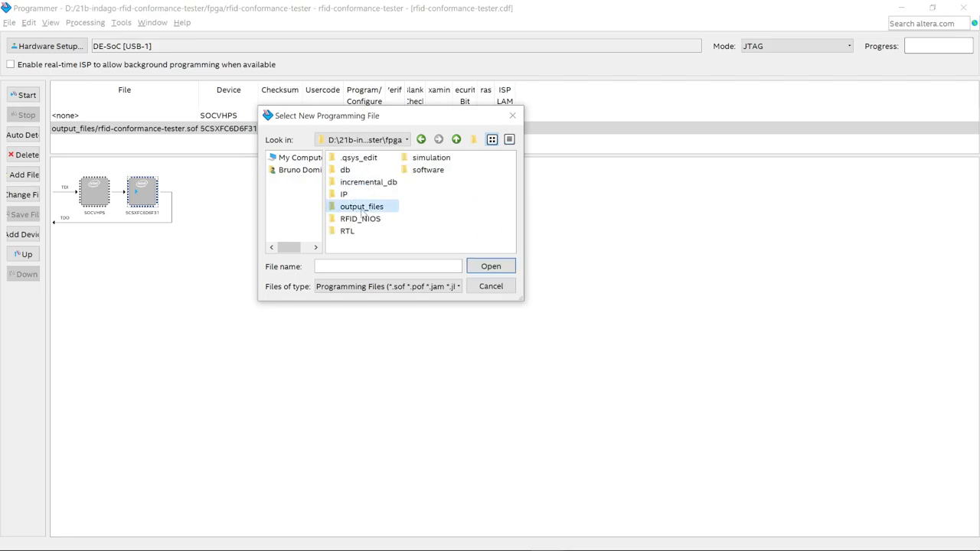
double_click(362, 207)
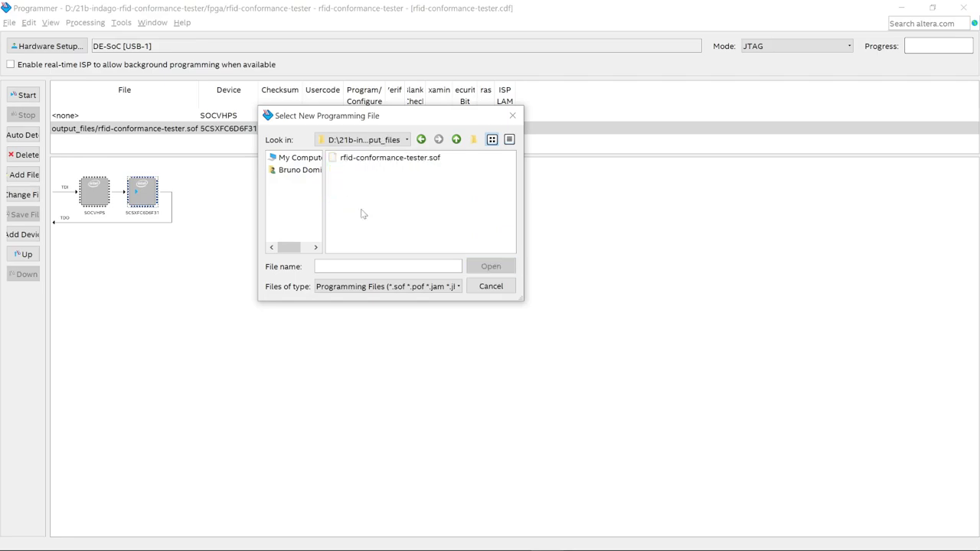
double_click(395, 158)
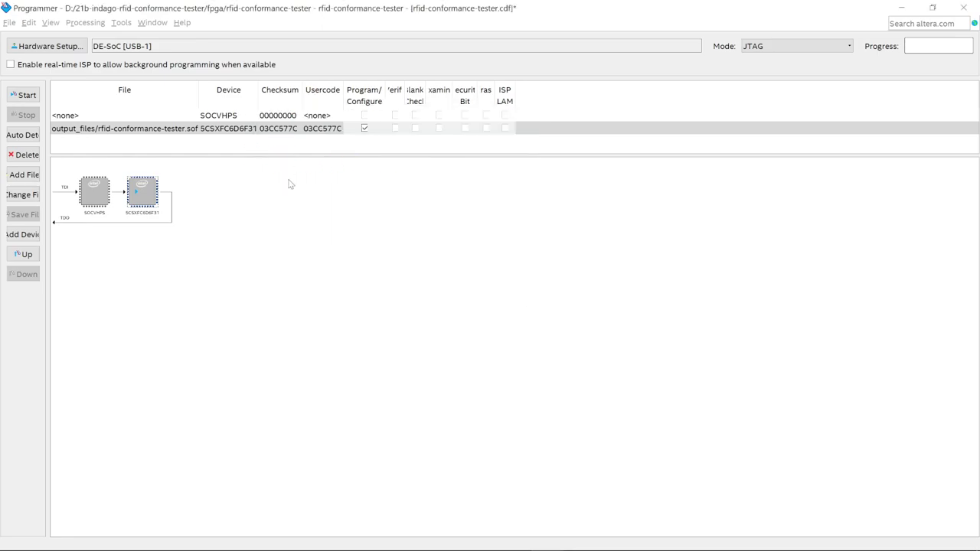
Step: Tick Program/Configure, configure the FPGA to 100% (Successful), then close the Programmer
click(364, 127)
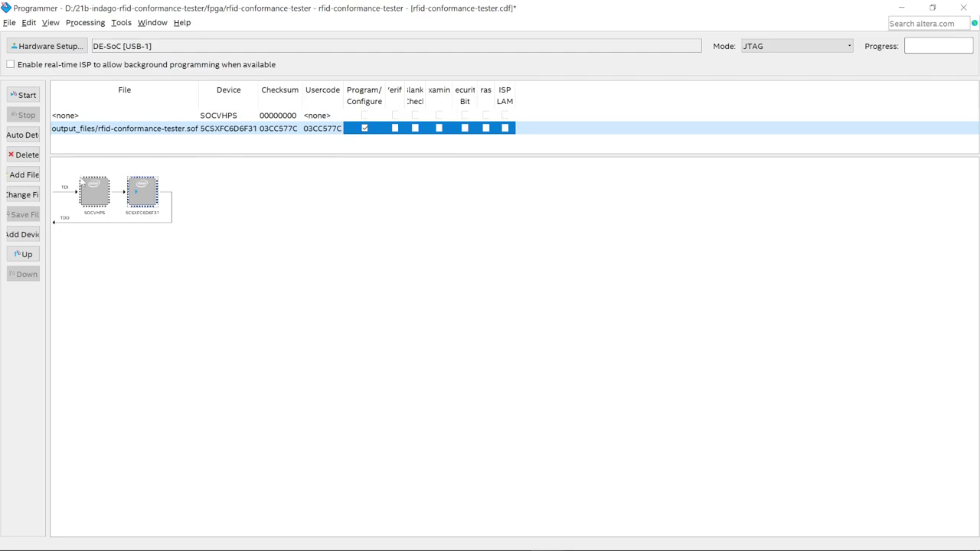
click(31, 136)
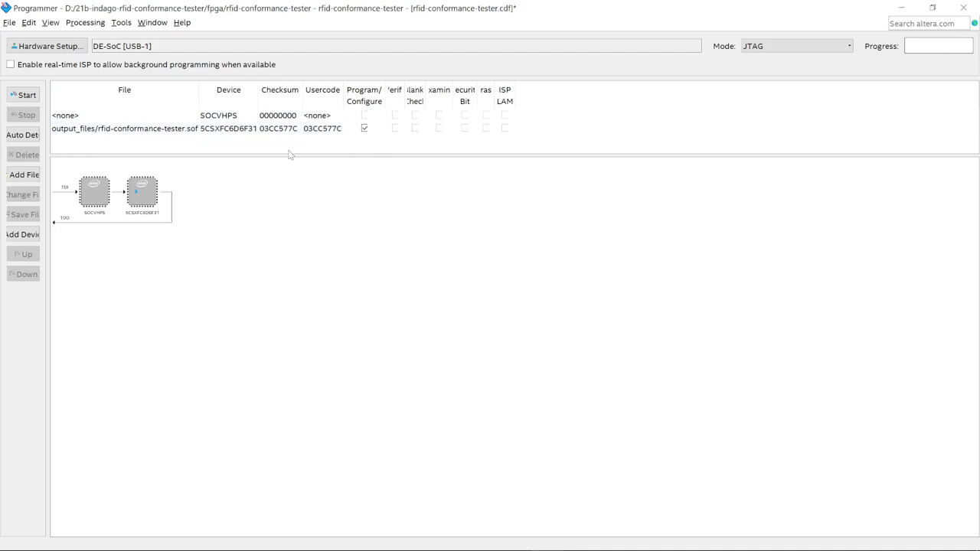
click(17, 96)
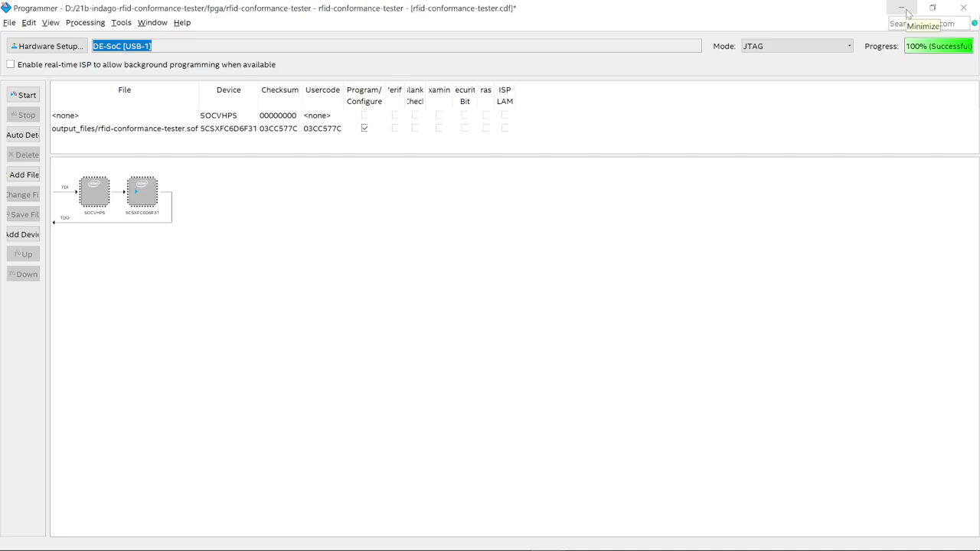
click(964, 8)
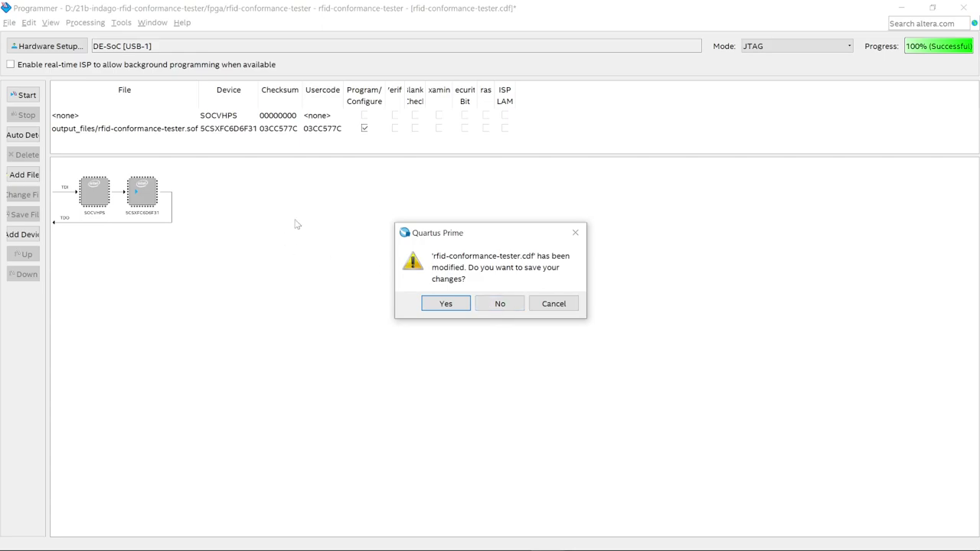
Step: Discard the .cdf changes and launch Nios II Software Build Tools for Eclipse
click(500, 307)
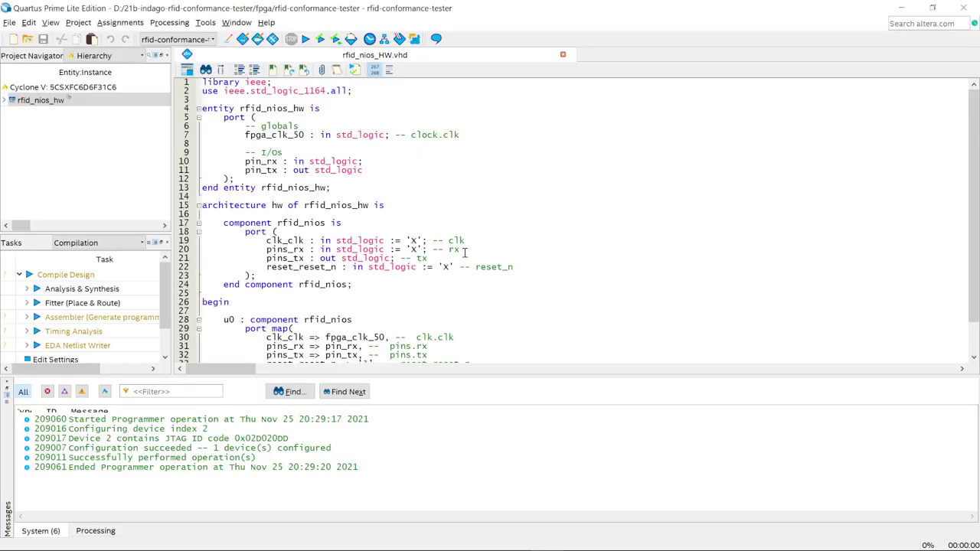
click(205, 23)
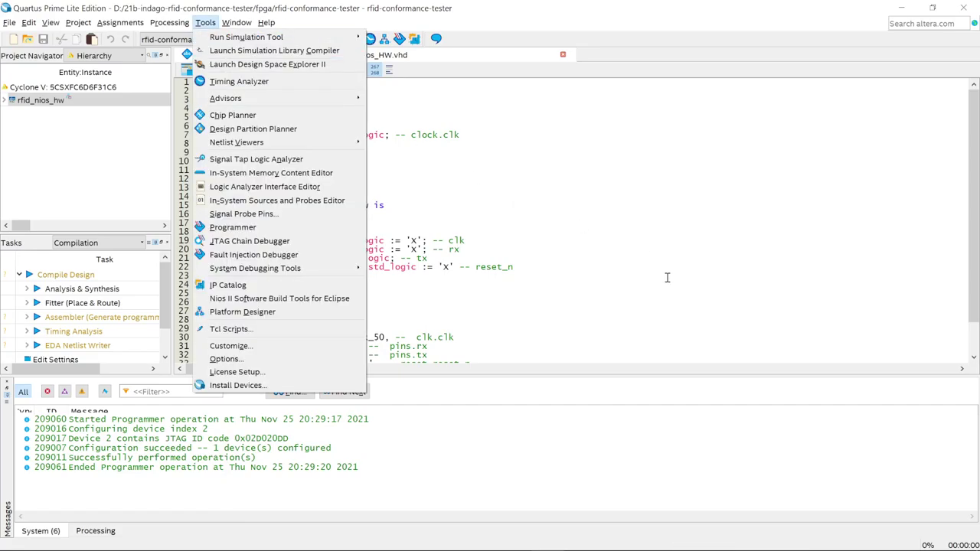
click(290, 299)
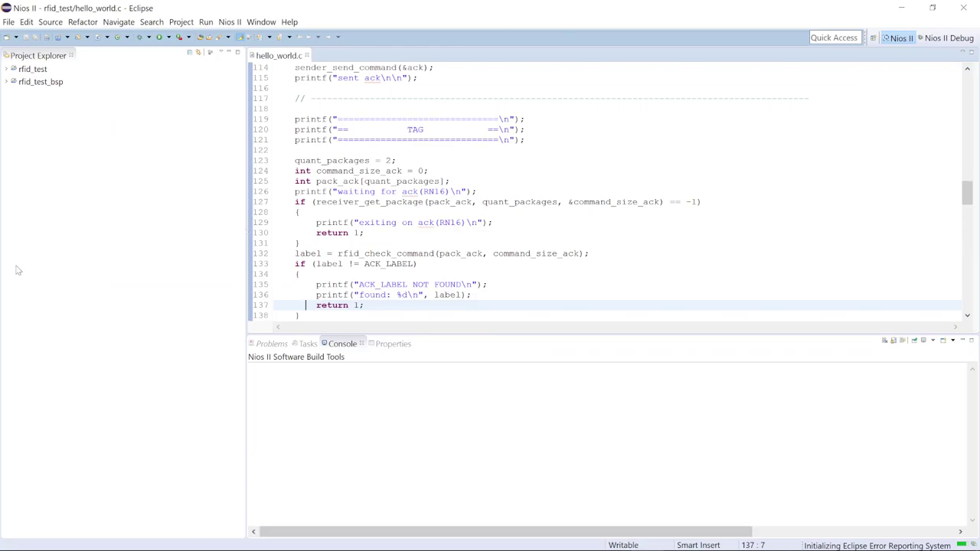
Step: Look at the workspace chooser from the File menu but keep the current workspace
click(9, 23)
click(9, 23)
click(99, 214)
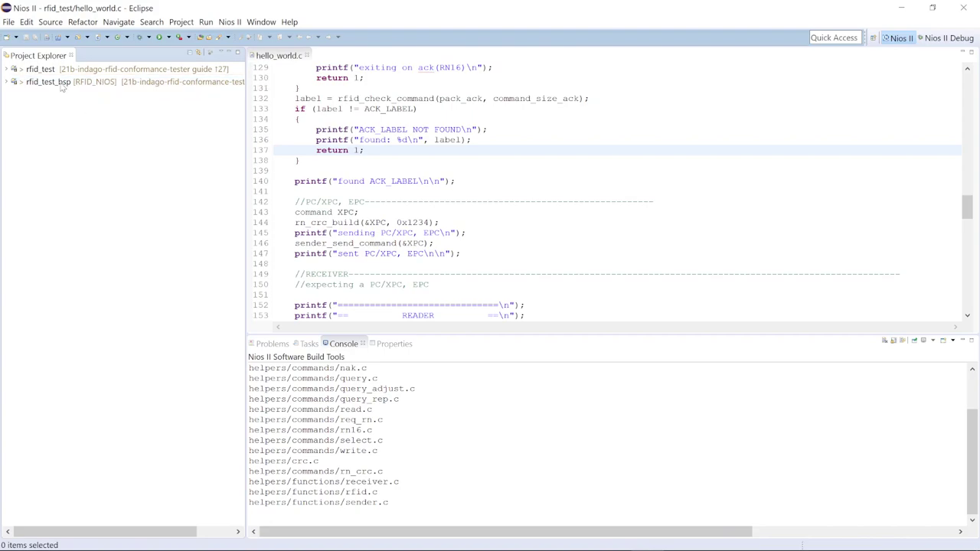
click(8, 22)
mouse_move(80, 209)
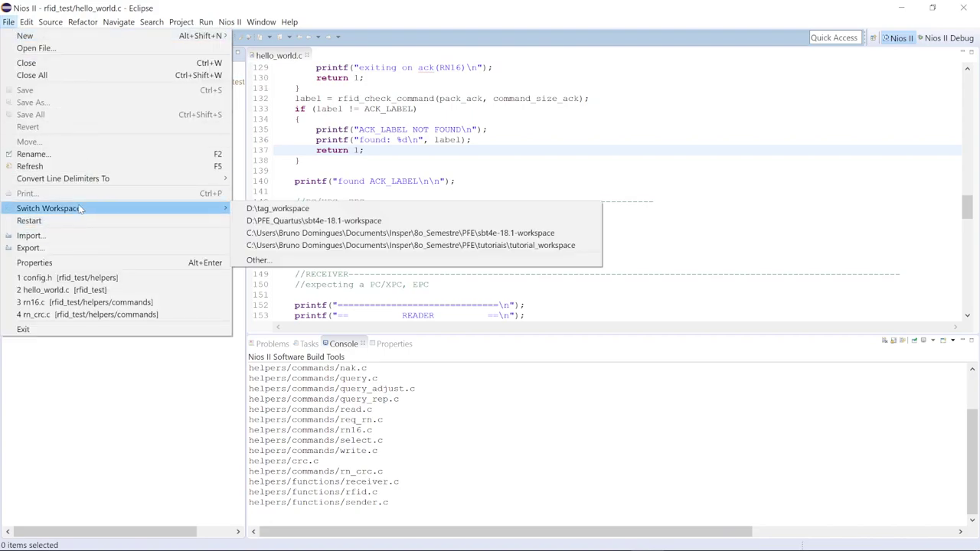
click(259, 260)
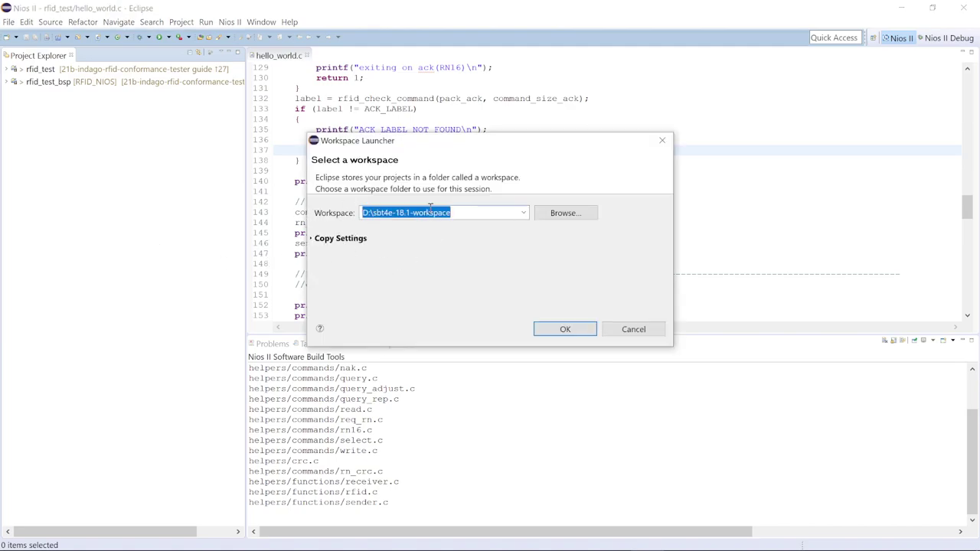
click(632, 329)
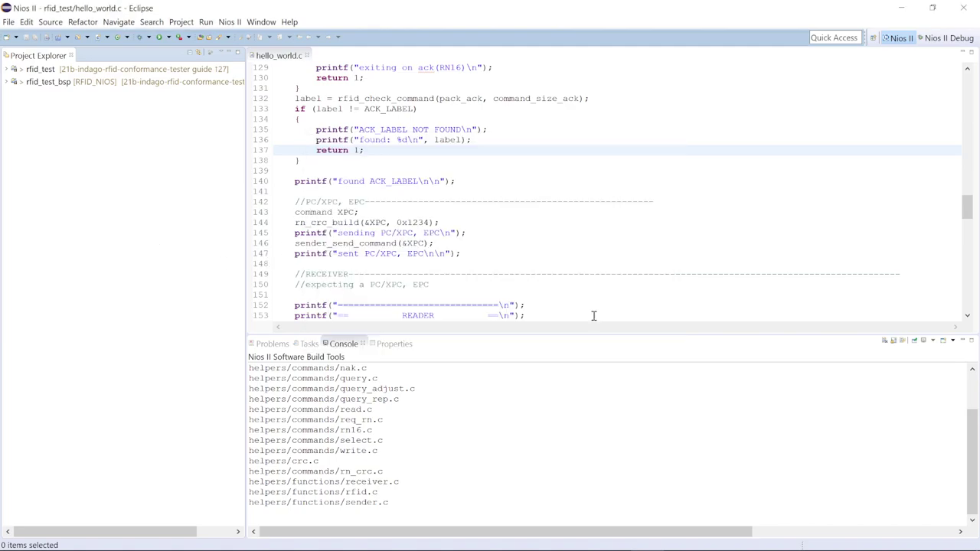
Step: Delete the rfid_test project from the workspace
click(53, 70)
right_click(56, 71)
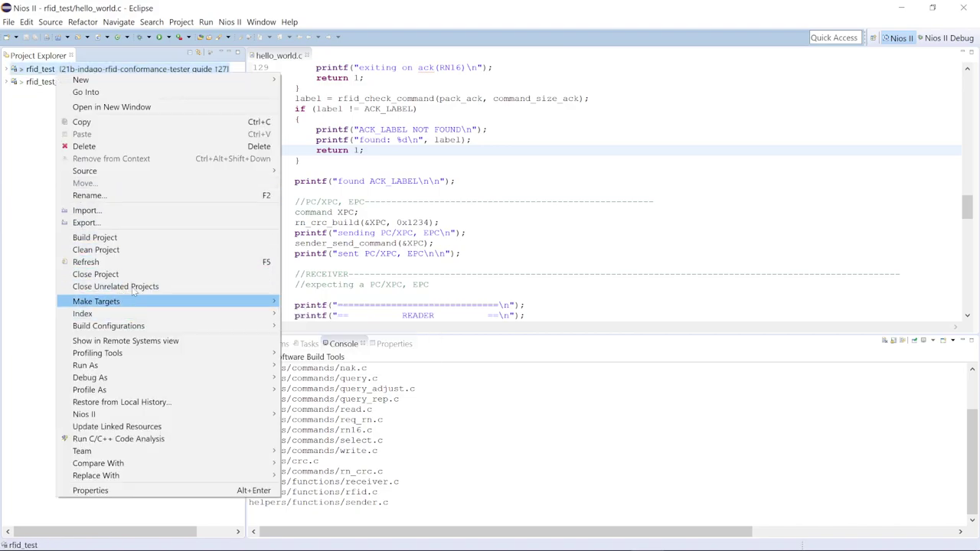
click(84, 147)
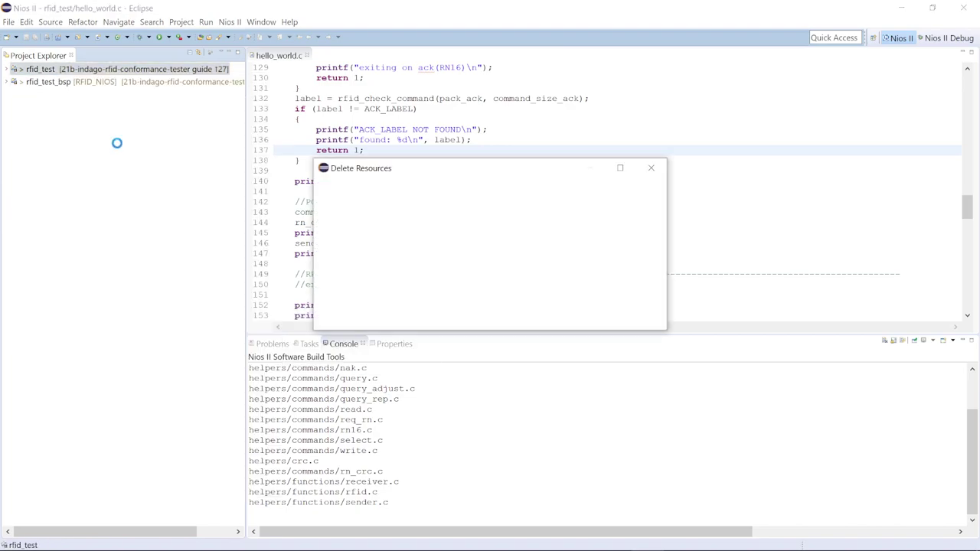
click(561, 314)
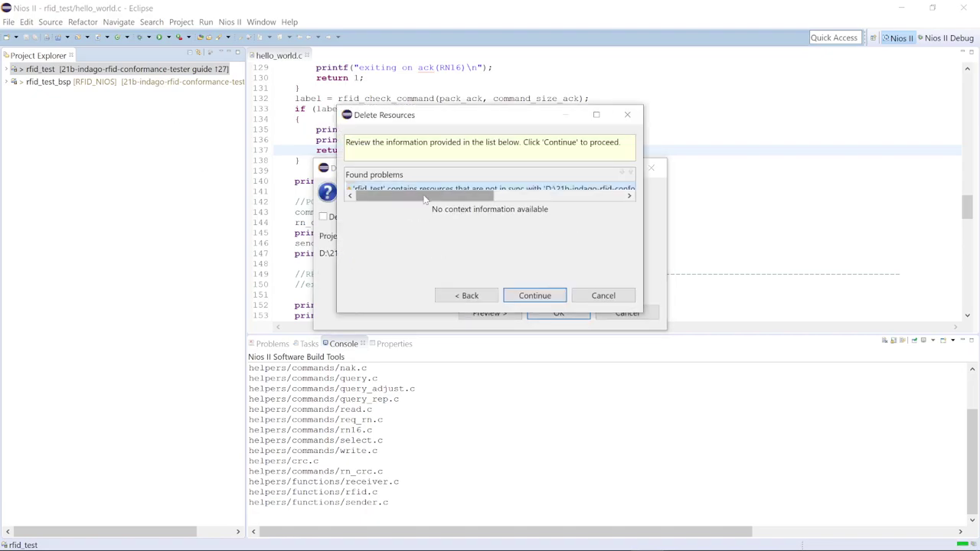
click(534, 296)
Step: Delete the rfid_test_bsp project from the workspace
click(39, 68)
right_click(39, 68)
click(84, 138)
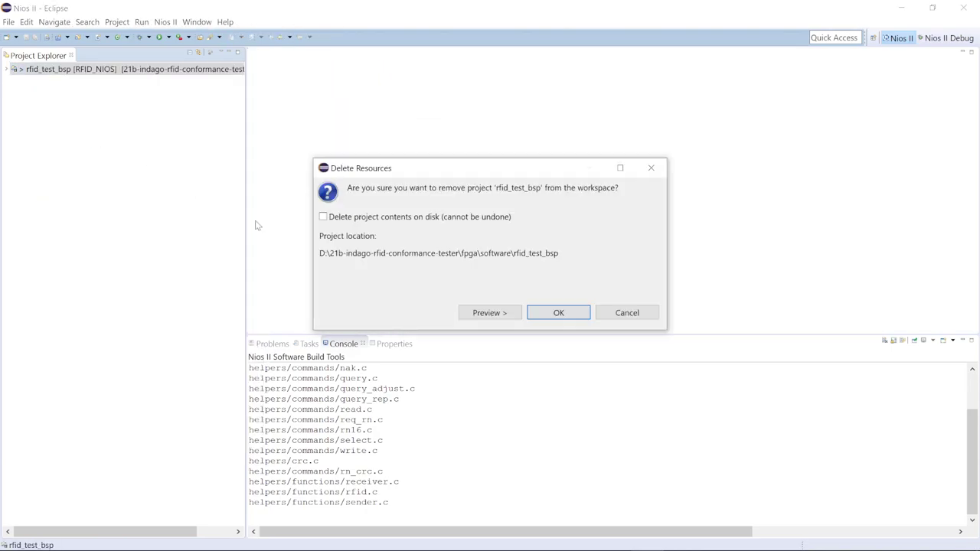
click(559, 313)
click(535, 296)
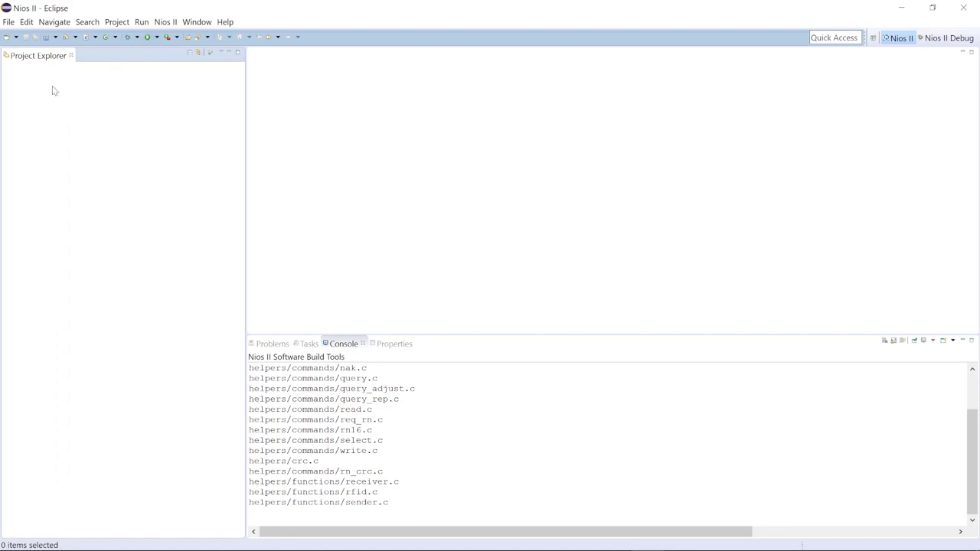
Step: Start an import and choose Import Nios II Software Build Tools Project
click(8, 23)
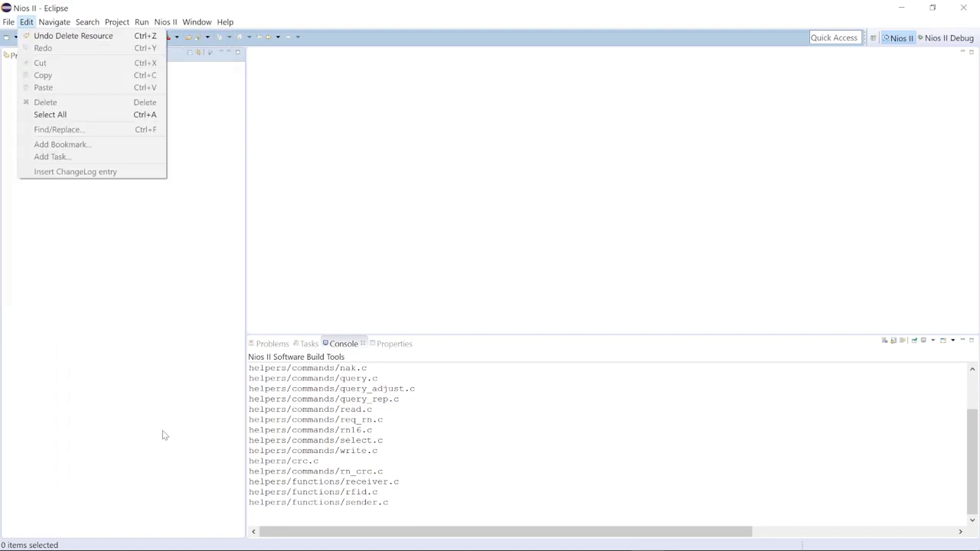
click(139, 438)
click(7, 21)
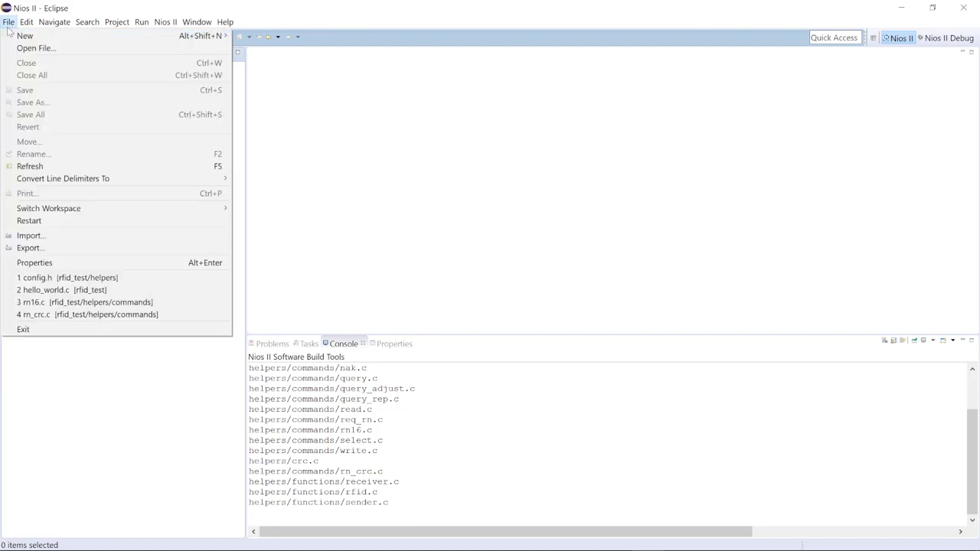
click(87, 242)
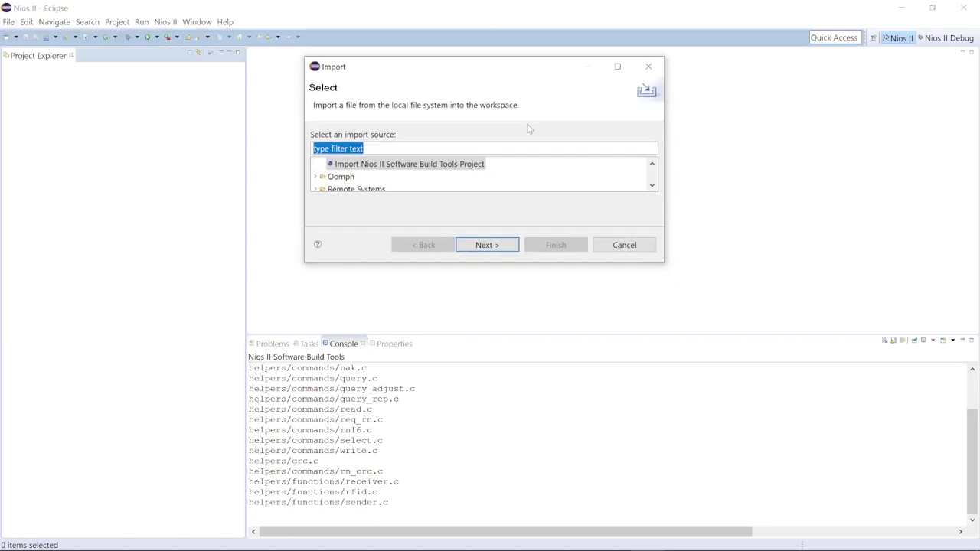
drag(664, 262, 852, 488)
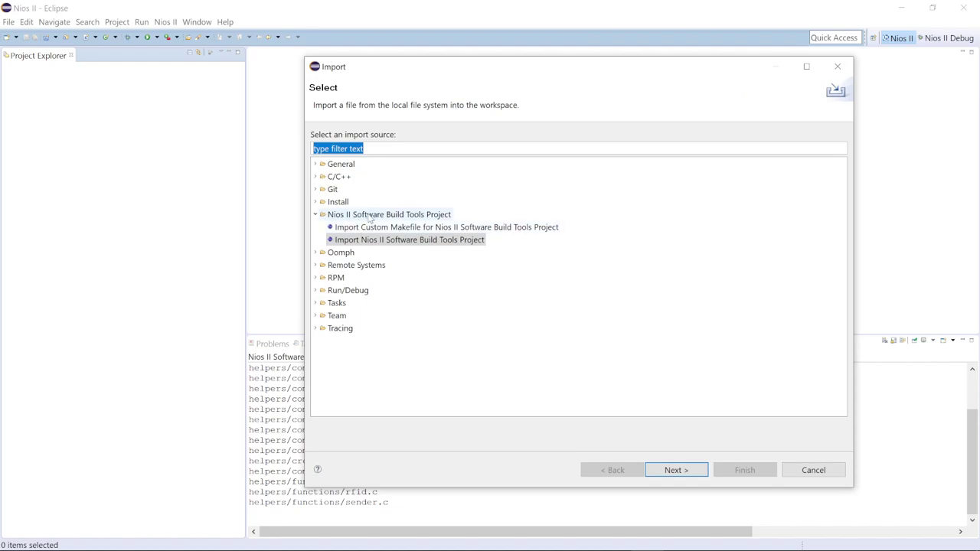
double_click(442, 244)
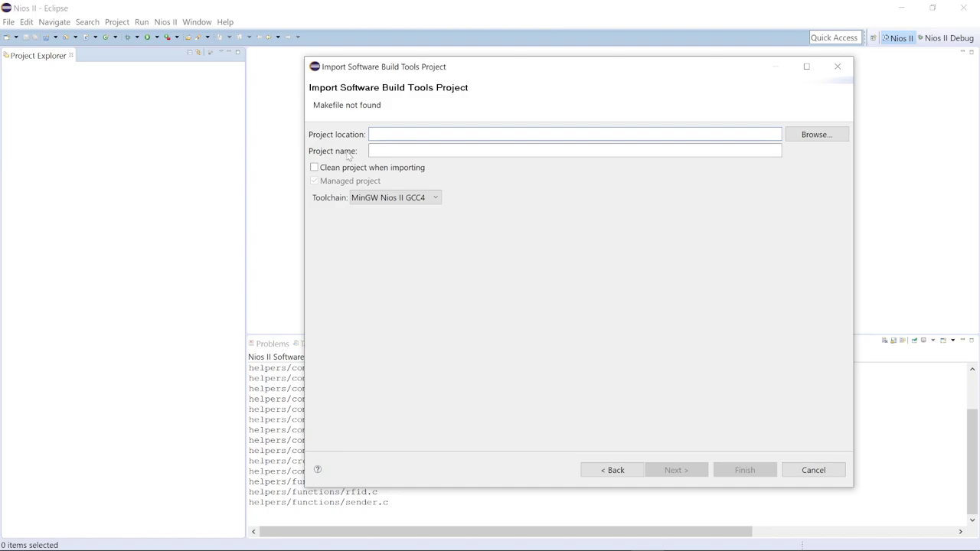
Step: Set the project location to D:\21b-indago-rfid-conformance-tester\fpga\software\rfid_test
click(814, 138)
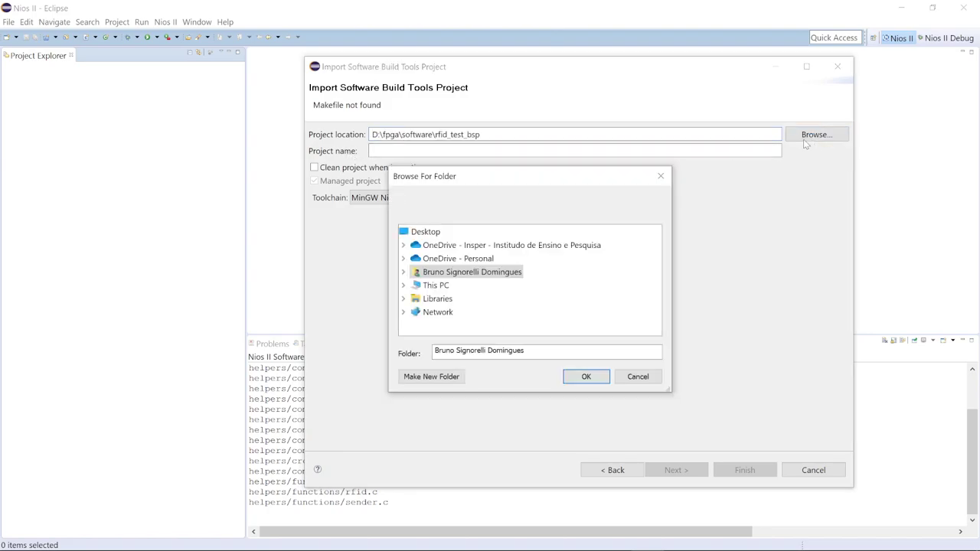
click(403, 285)
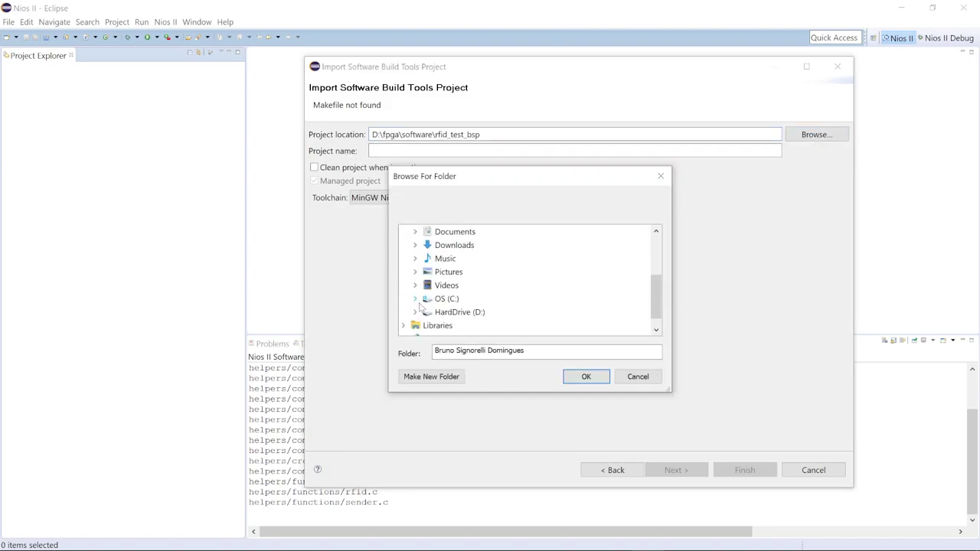
click(415, 312)
double_click(475, 247)
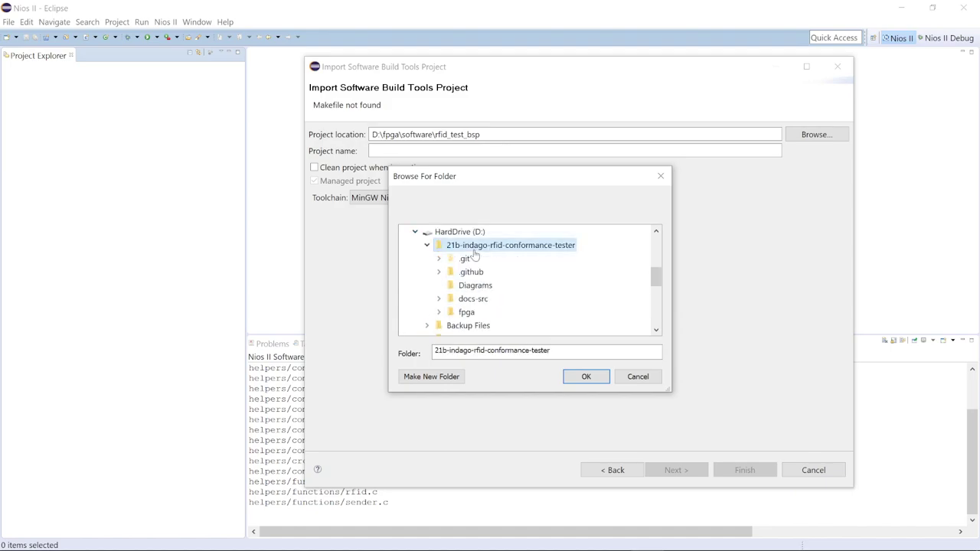
click(457, 314)
double_click(457, 315)
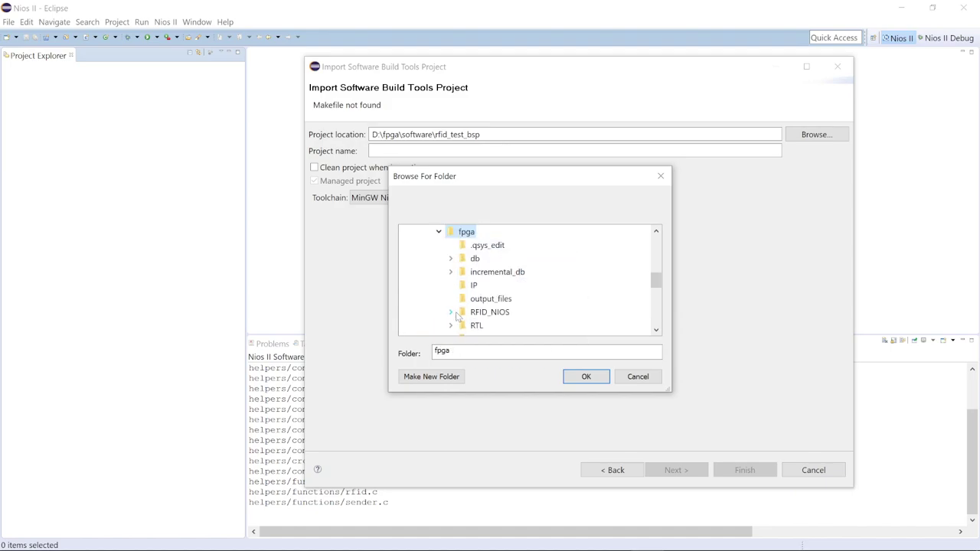
scroll(497, 310, down, 1)
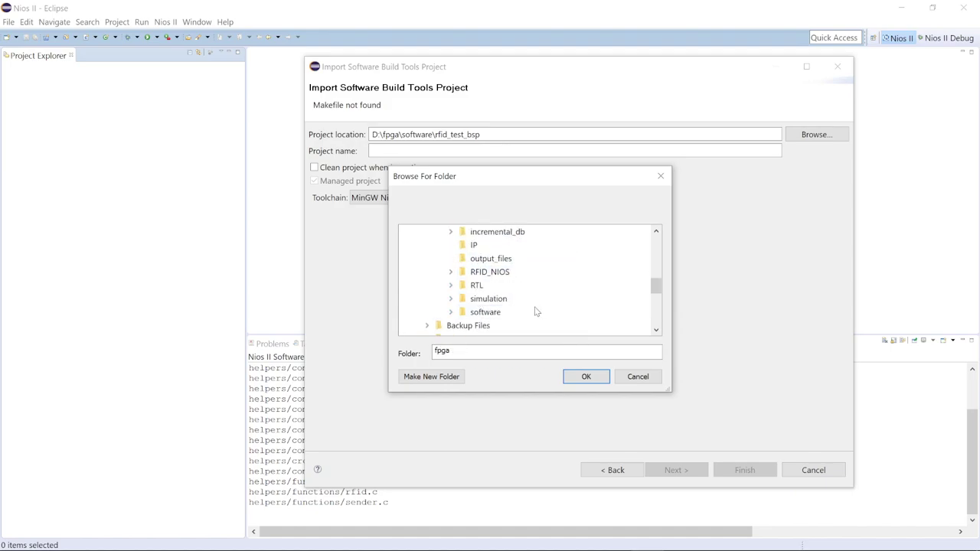
double_click(494, 316)
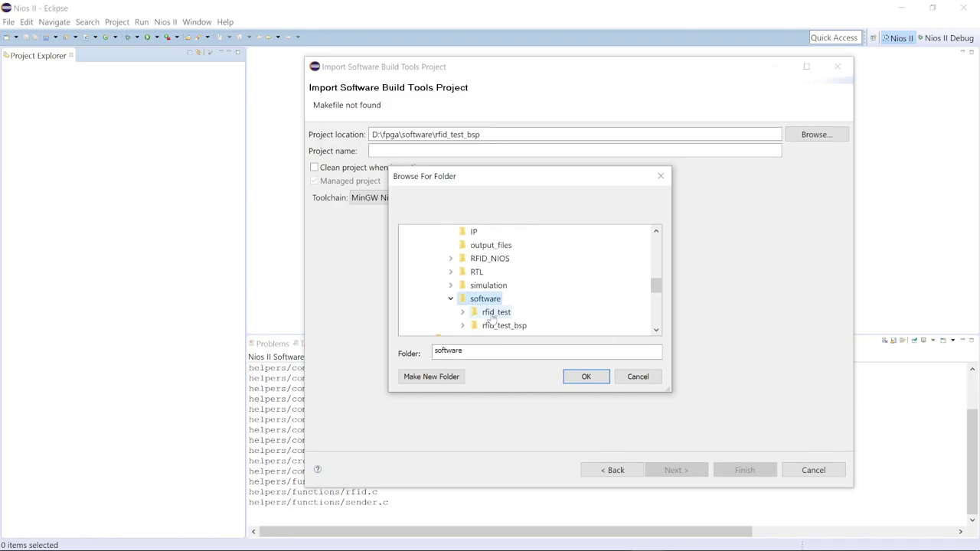
scroll(496, 315, down, 1)
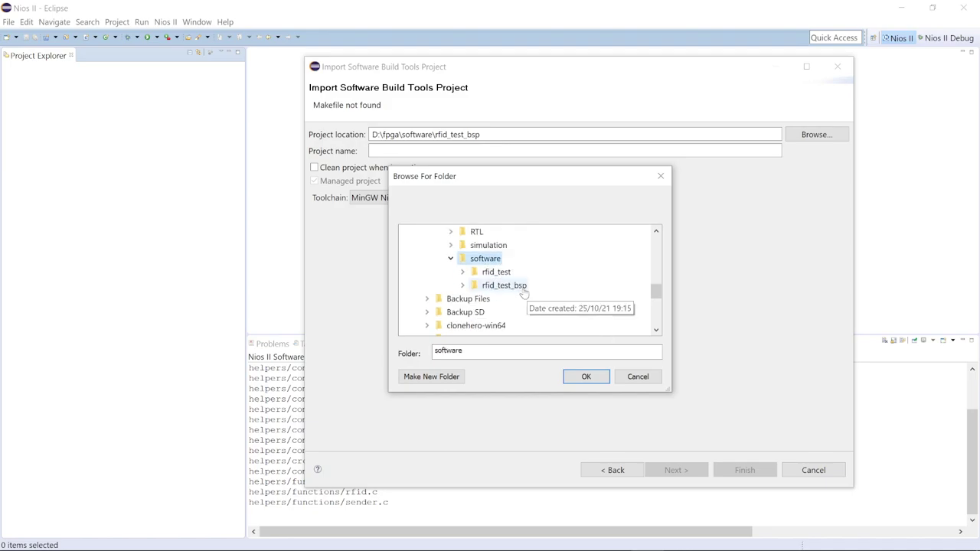
double_click(495, 274)
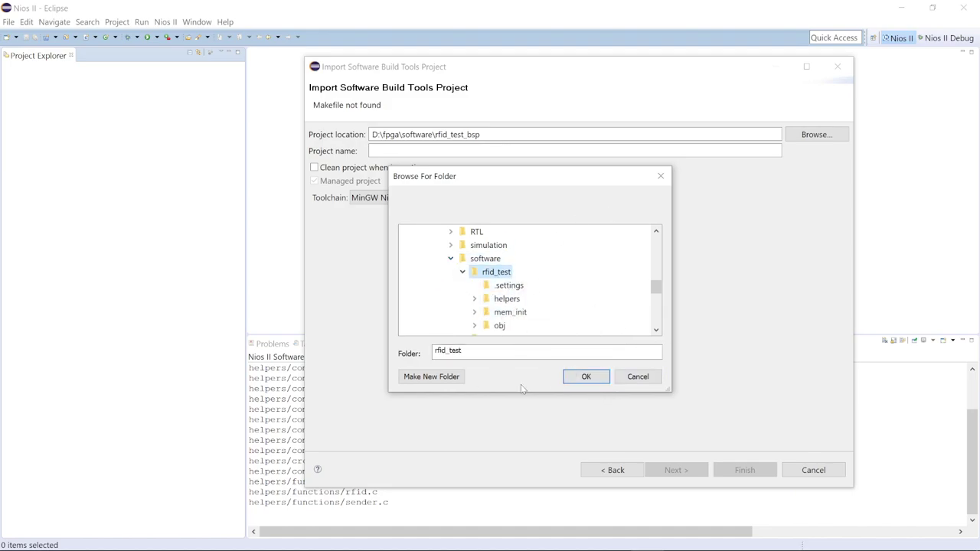
click(586, 377)
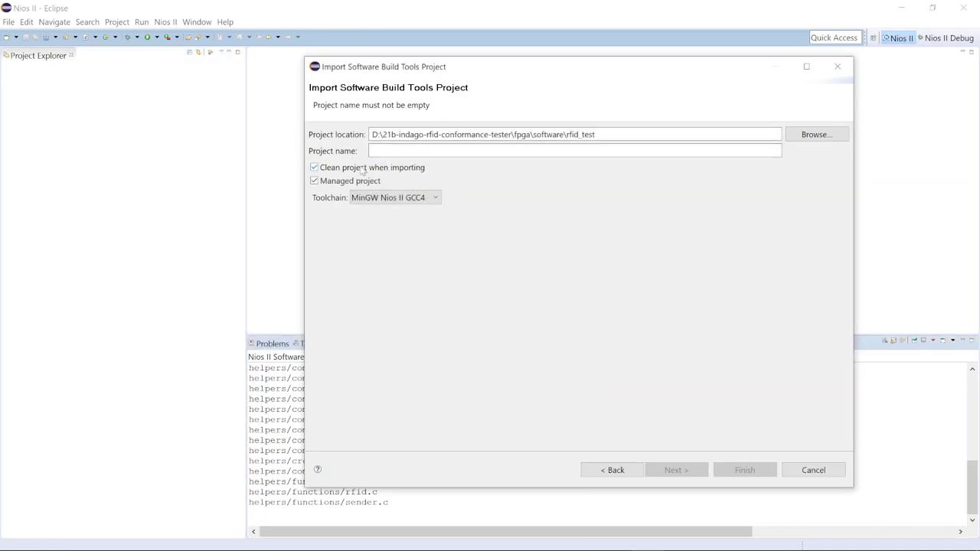
Step: Name the project rfid_test and finish the cleaned import
click(396, 149)
text(rfid_test)
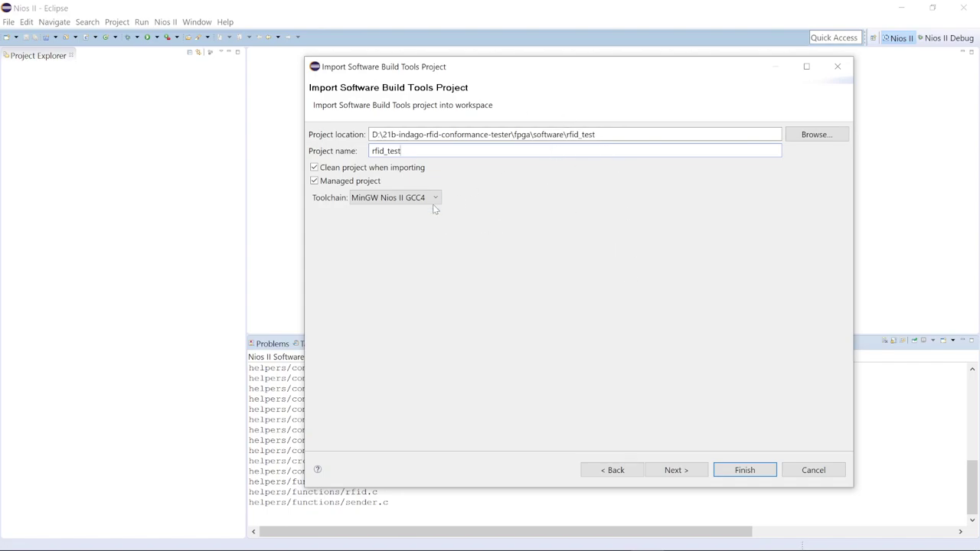
click(749, 471)
key(Return)
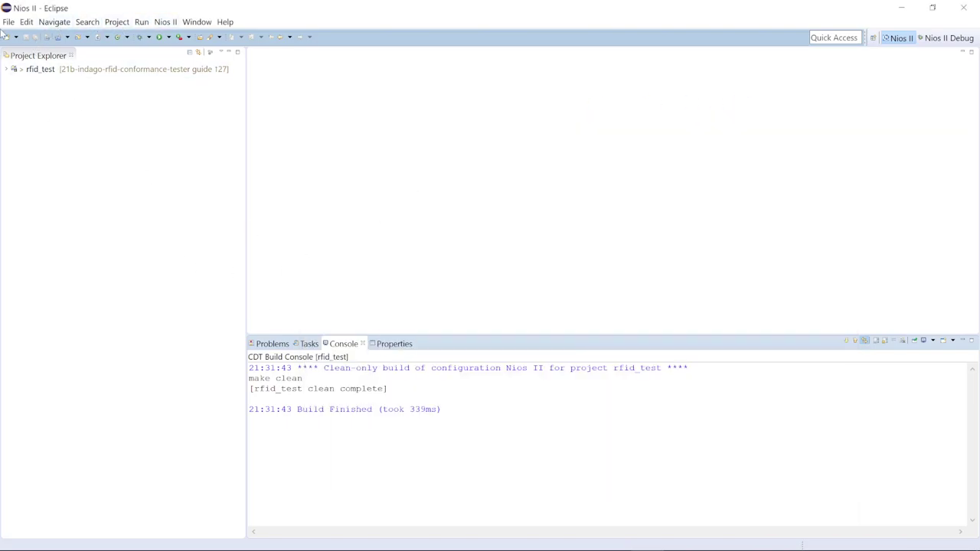
click(8, 23)
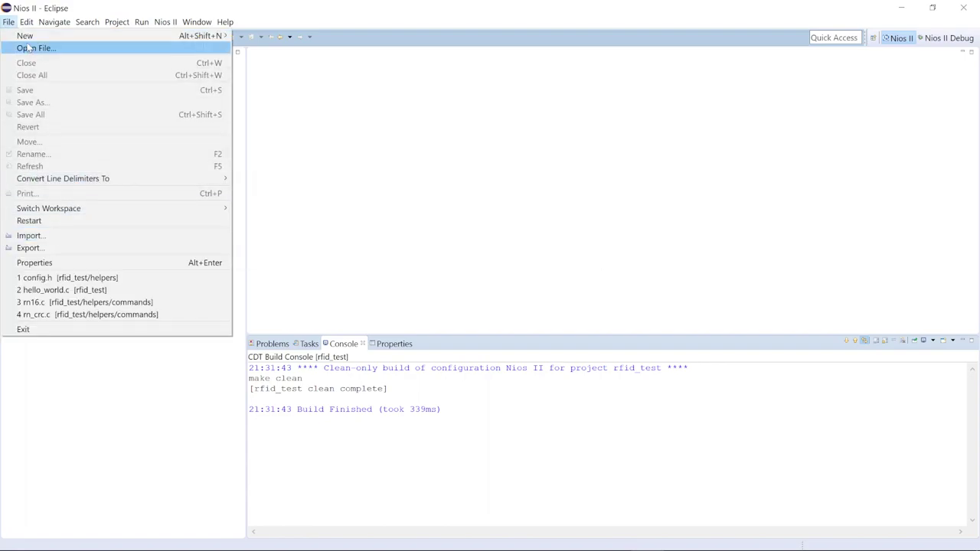
Step: Start a Nios II Software Build Tools Project import from the fpga\software\rfid_test_bsp folder
click(30, 236)
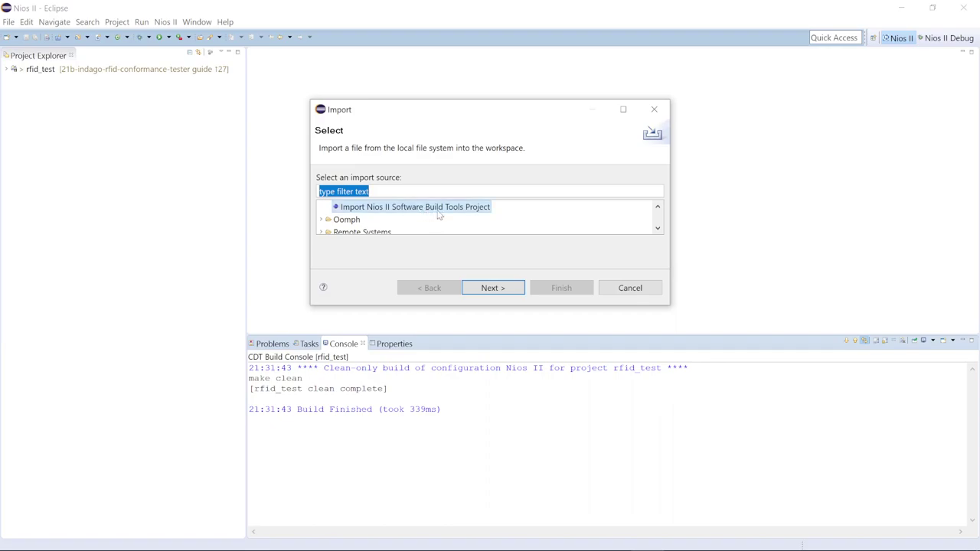
click(497, 287)
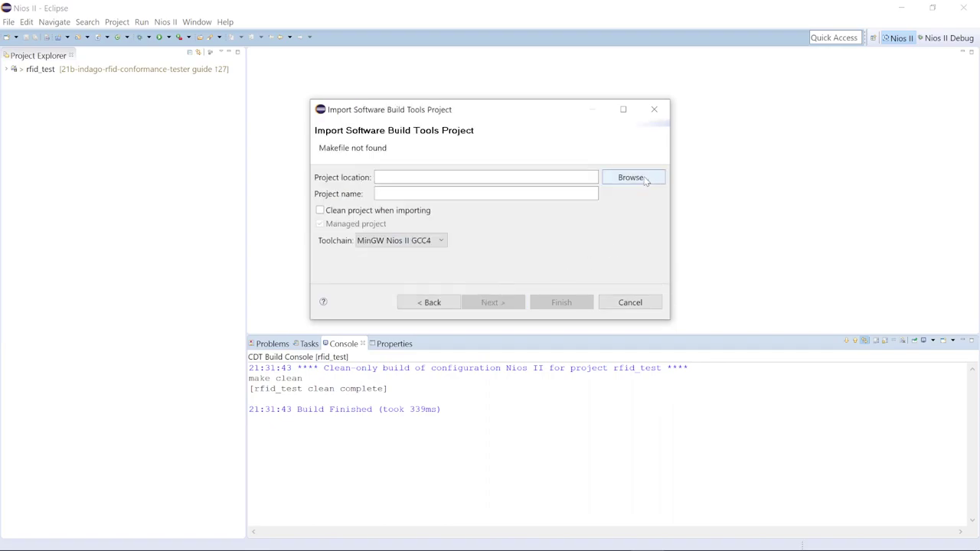
click(632, 177)
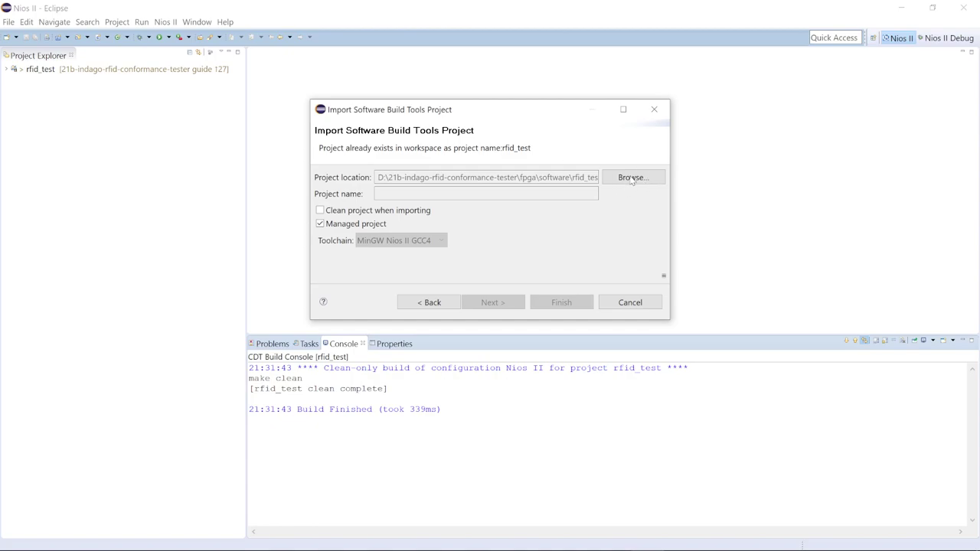
click(632, 178)
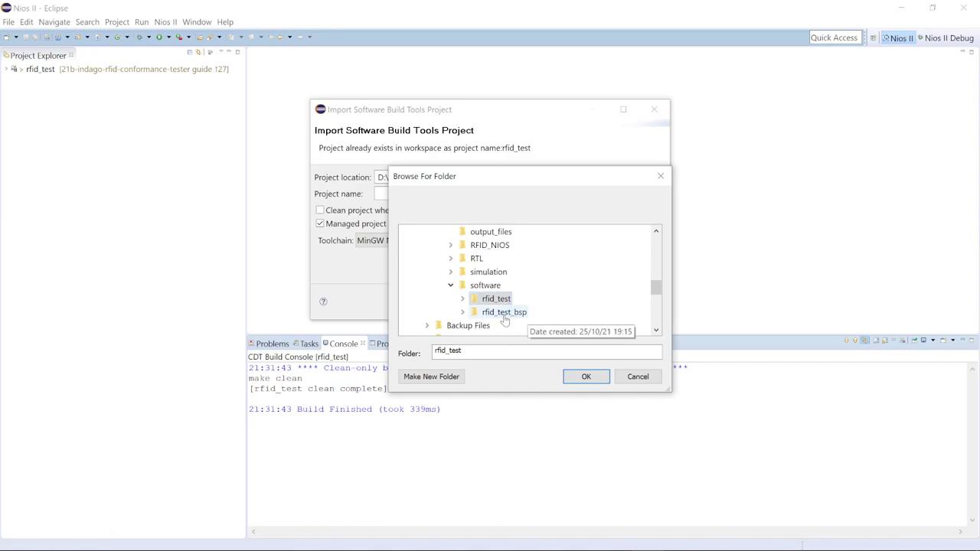
double_click(504, 312)
click(587, 376)
Step: Check Clean project, name the project rfid_test_bsp, and finish the import
click(408, 211)
click(425, 196)
text(rf)
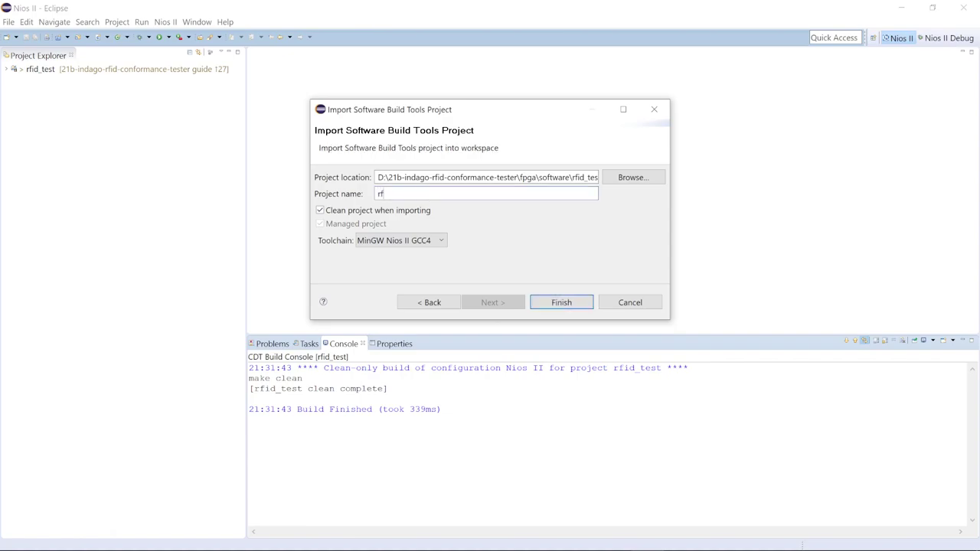
text(id_test_b)
key(Return)
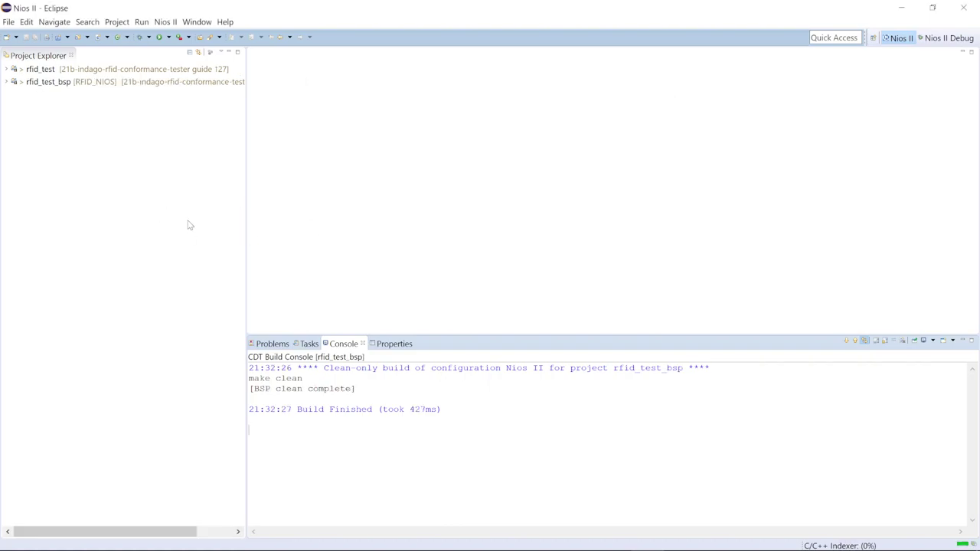
click(6, 69)
Step: Open the BSP Editor for the rfid_test_bsp project via its Nios II menu
click(6, 157)
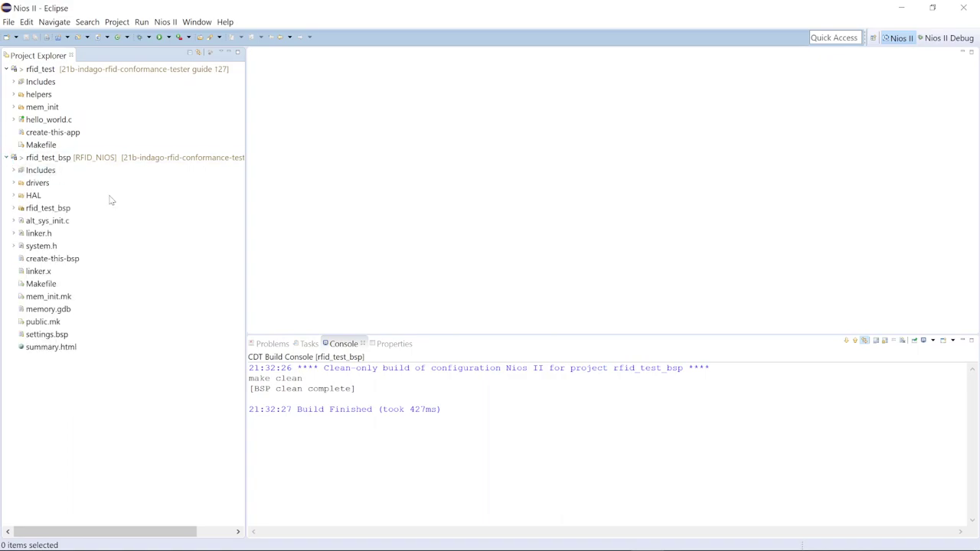
right_click(132, 162)
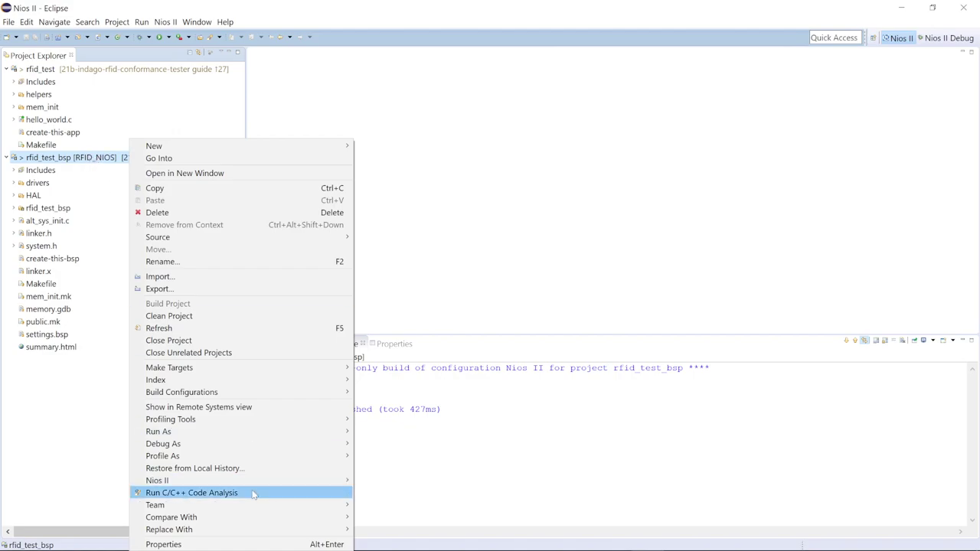
mouse_move(229, 482)
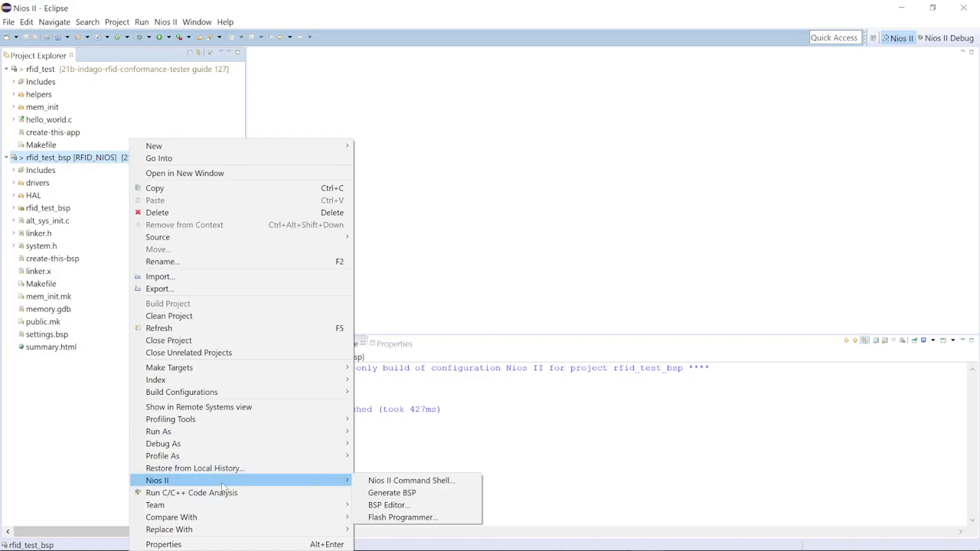
click(389, 505)
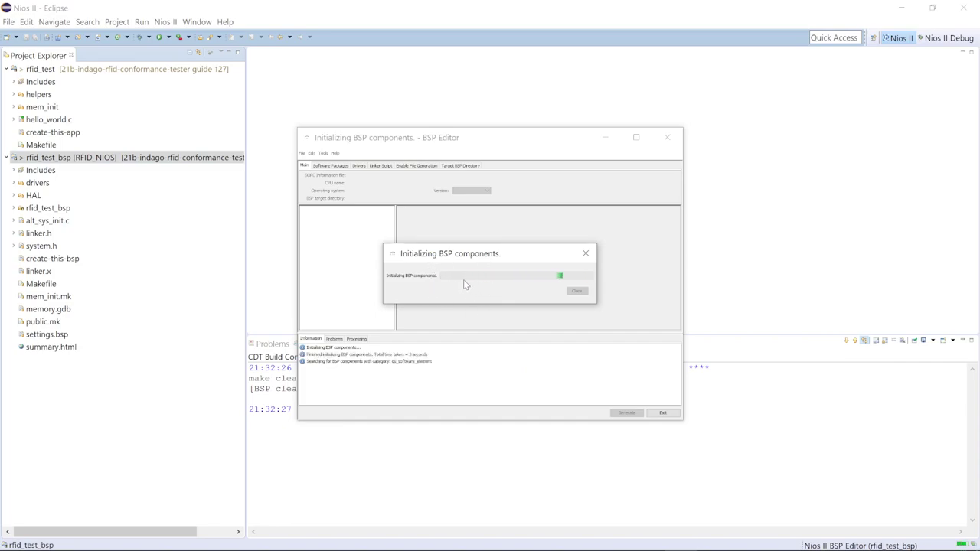
Step: Keep stdin on jtag_uart_0, review the Drivers settings, generate the BSP, and exit
scroll(487, 285, down, 1)
scroll(536, 282, up, 1)
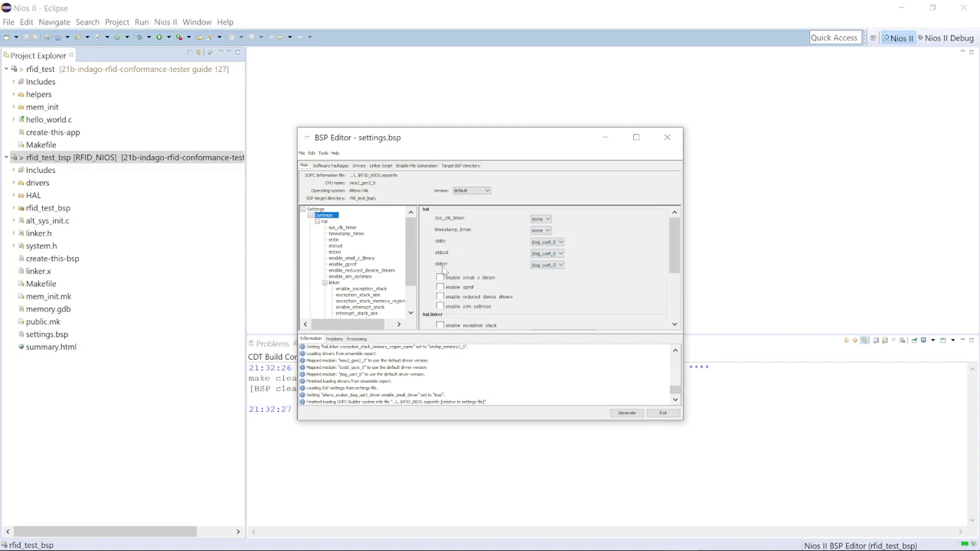
click(555, 244)
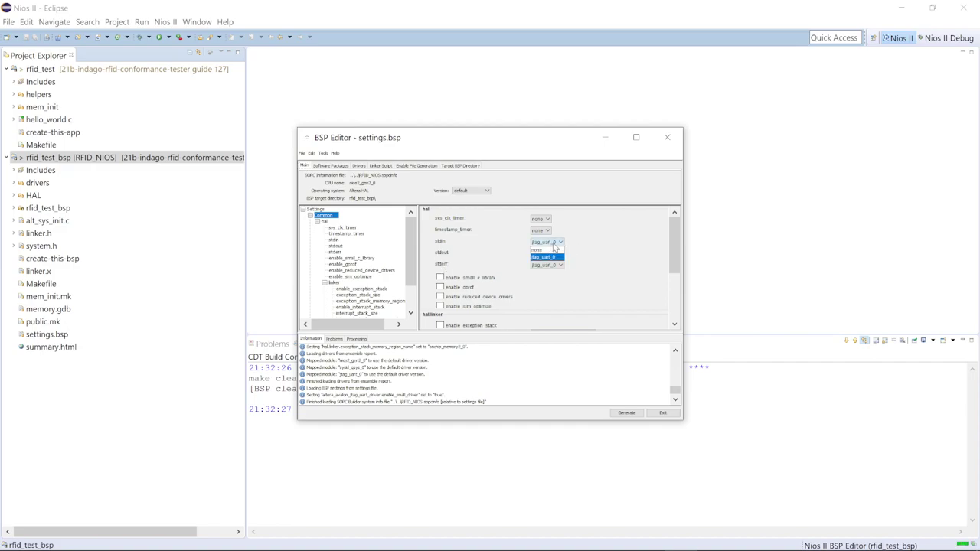
click(545, 256)
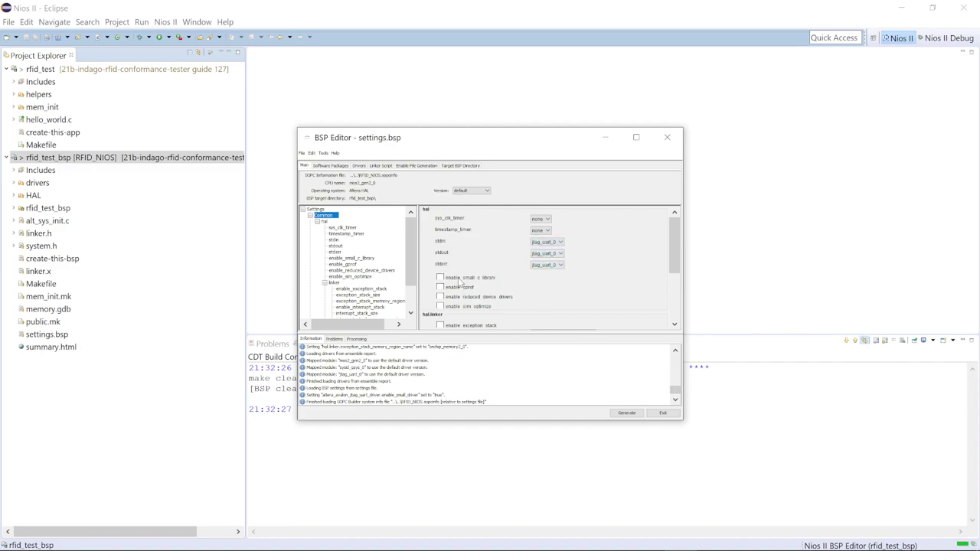
scroll(462, 287, down, 5)
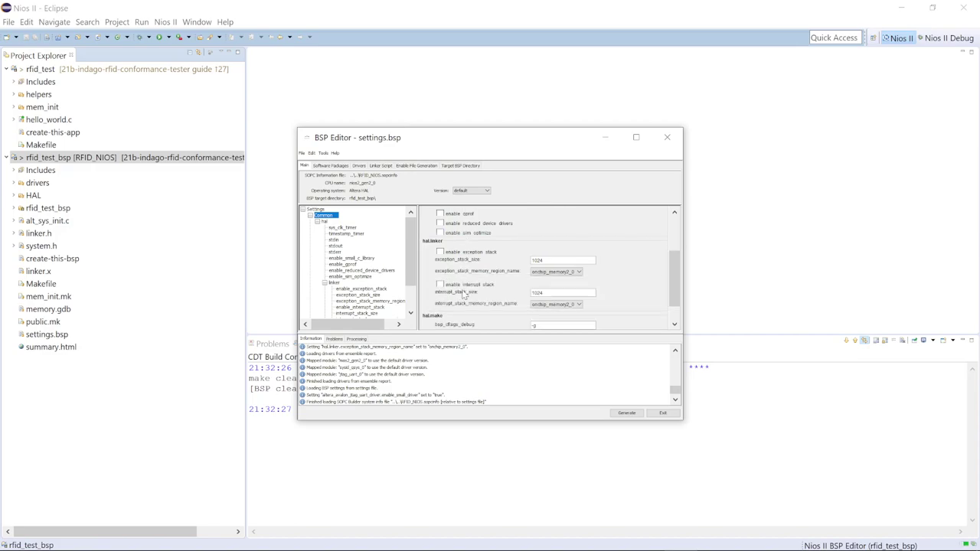
scroll(469, 303, up, 3)
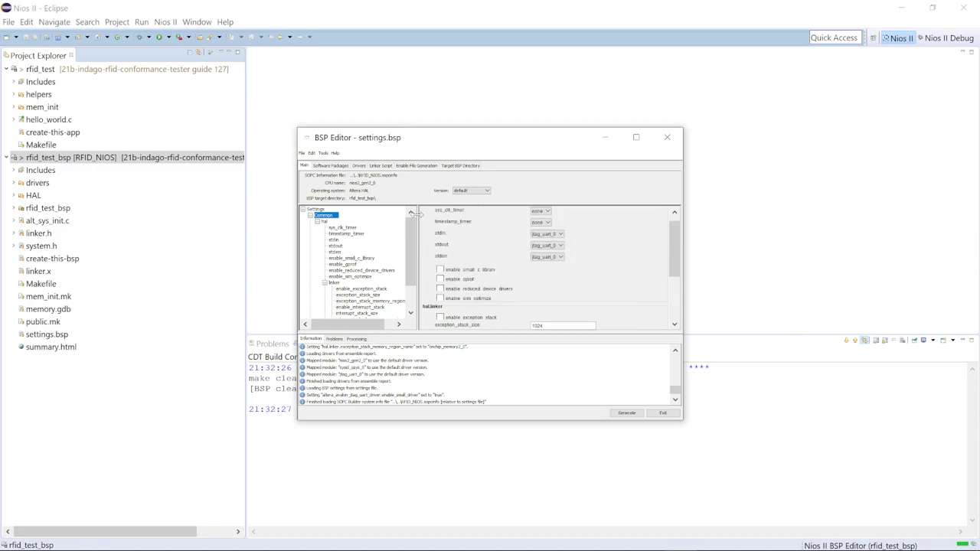
click(363, 165)
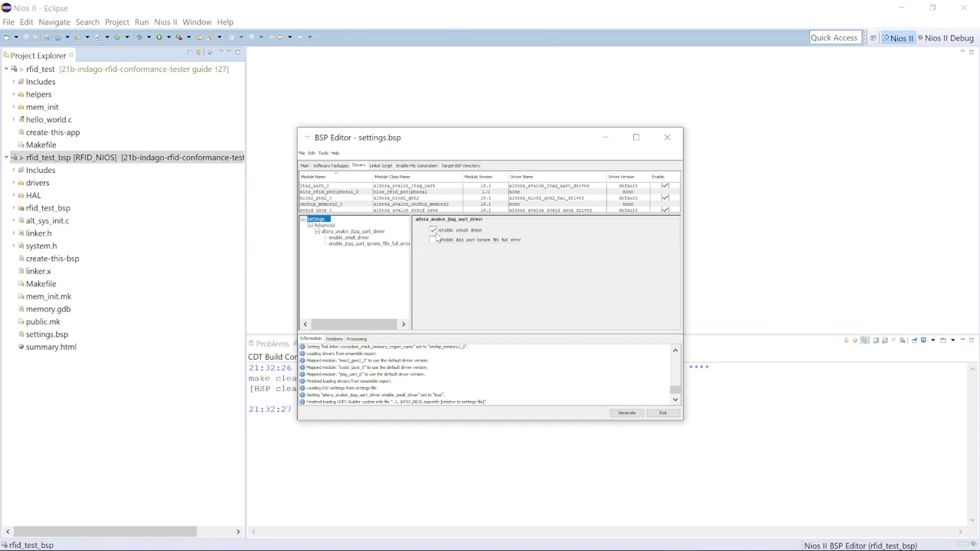
click(626, 414)
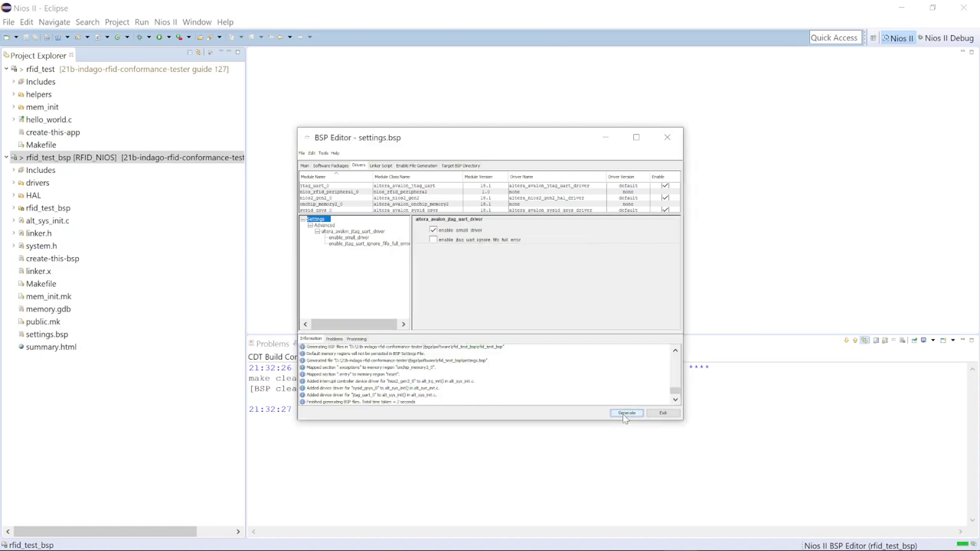
click(663, 414)
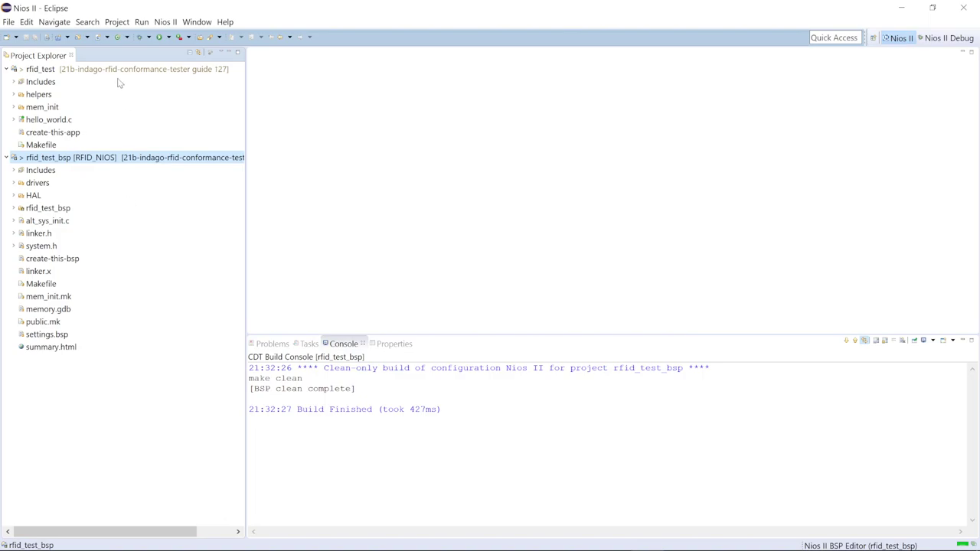
Step: Attempt to build rfid_test, then clean the rfid_test project after the error
right_click(117, 71)
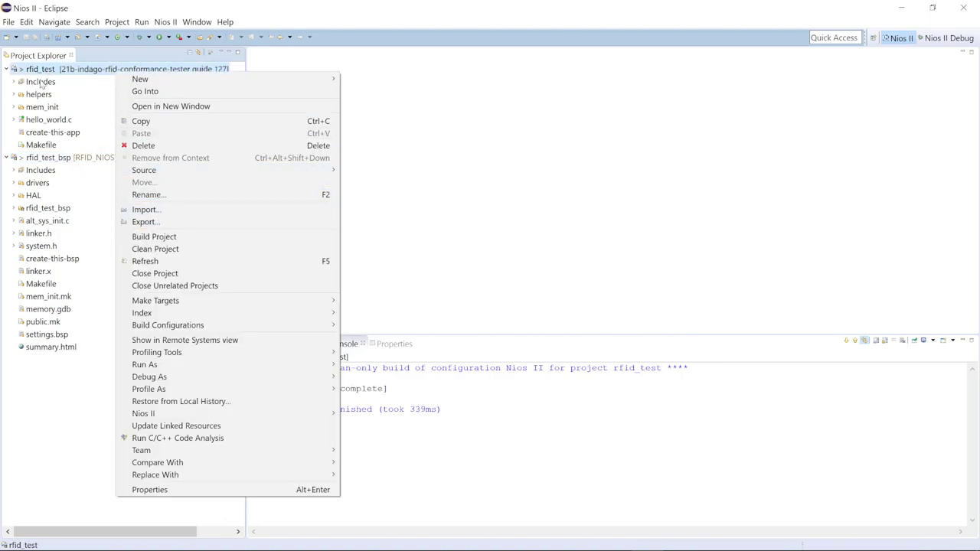
click(154, 237)
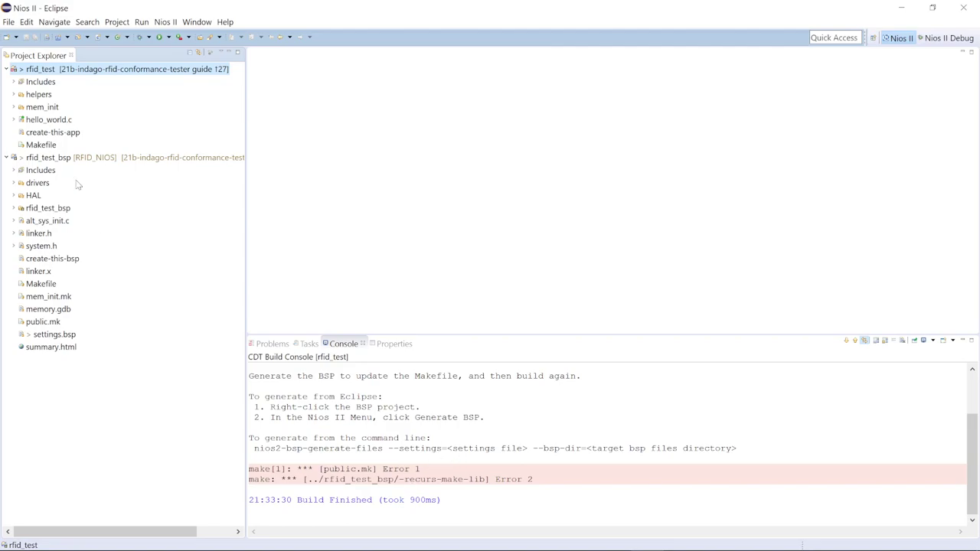
right_click(96, 70)
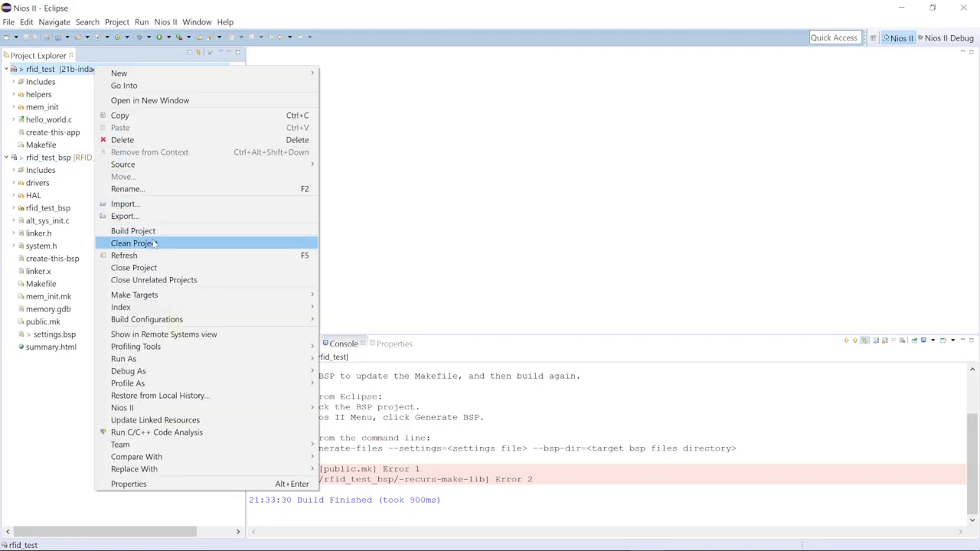
click(156, 243)
Step: Clean the rfid_test_bsp project as well
click(119, 157)
right_click(118, 157)
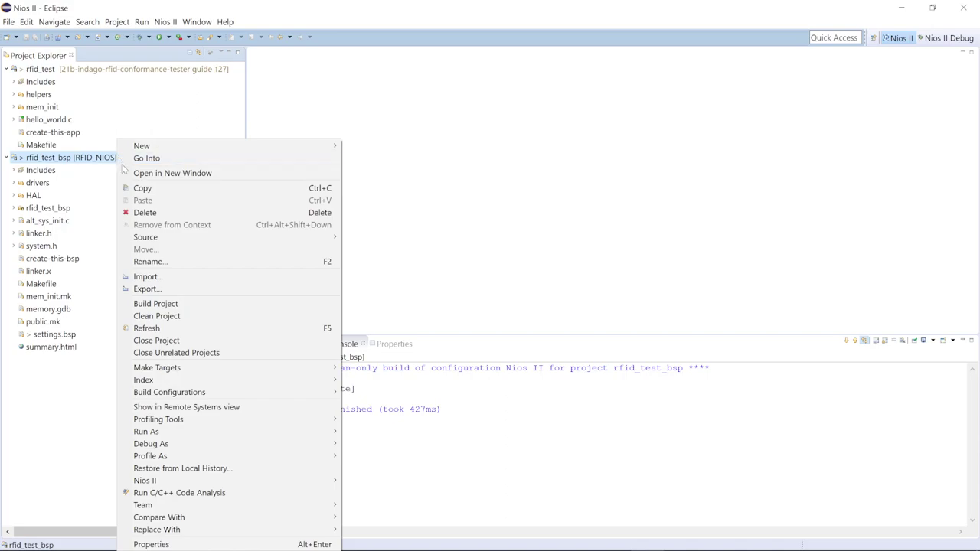
click(201, 320)
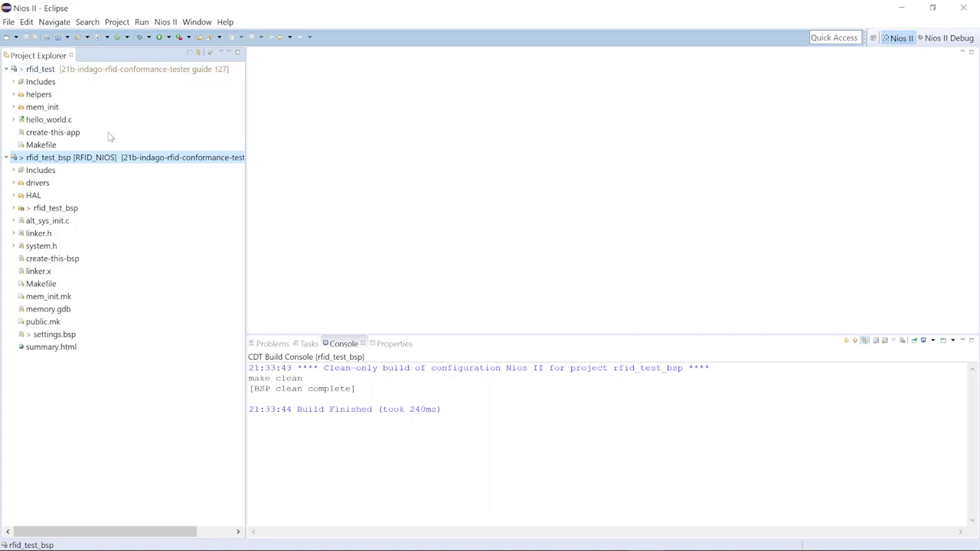
right_click(121, 73)
Step: Run Nios II > Generate BSP on the rfid_test_bsp project
click(92, 473)
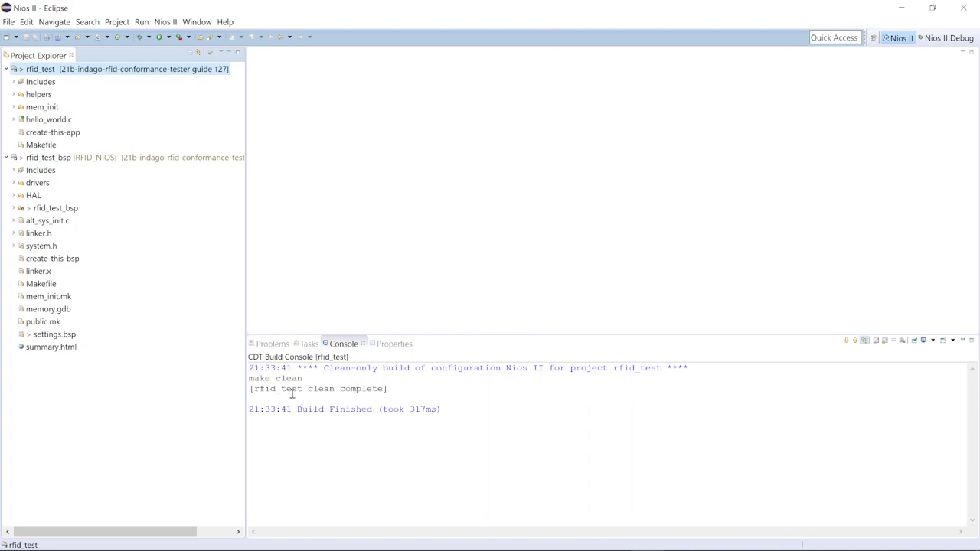
click(97, 161)
right_click(97, 161)
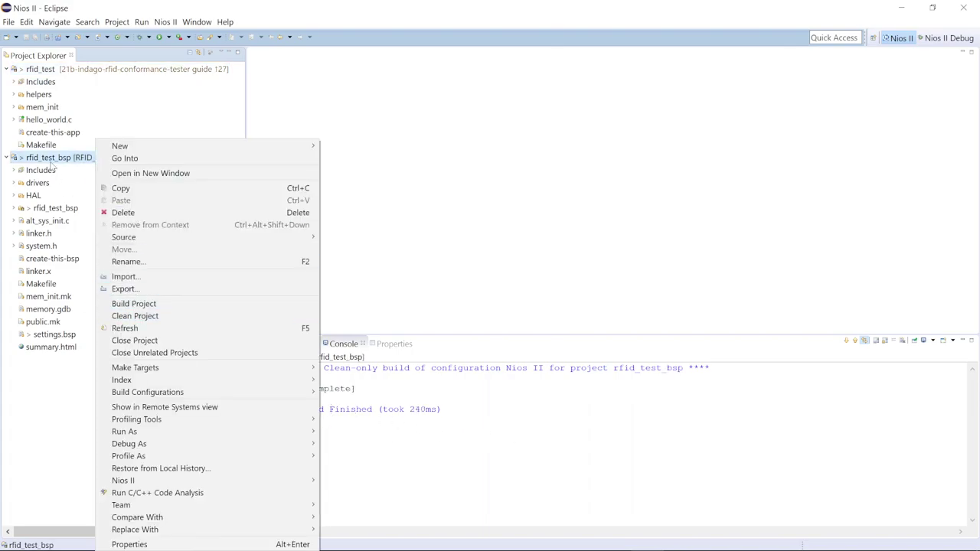
mouse_move(245, 482)
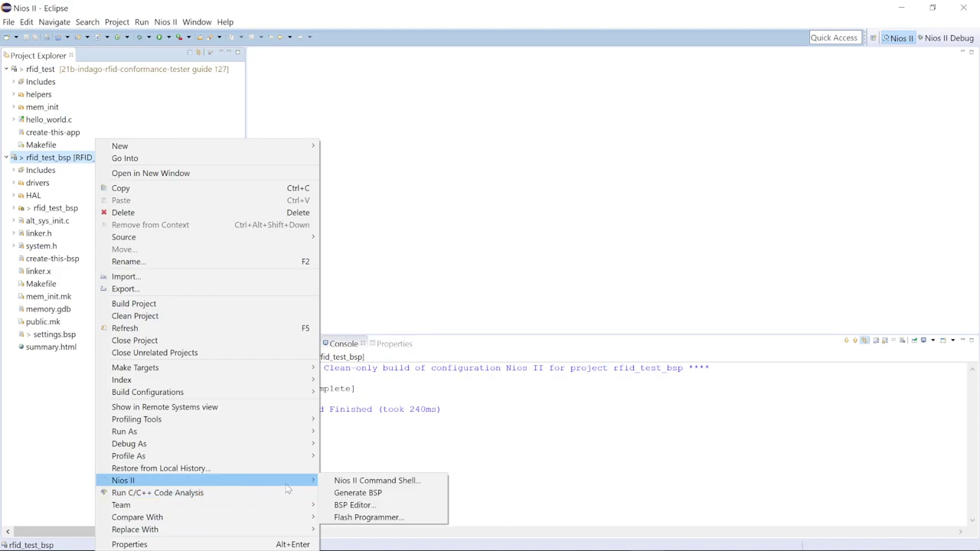
click(358, 493)
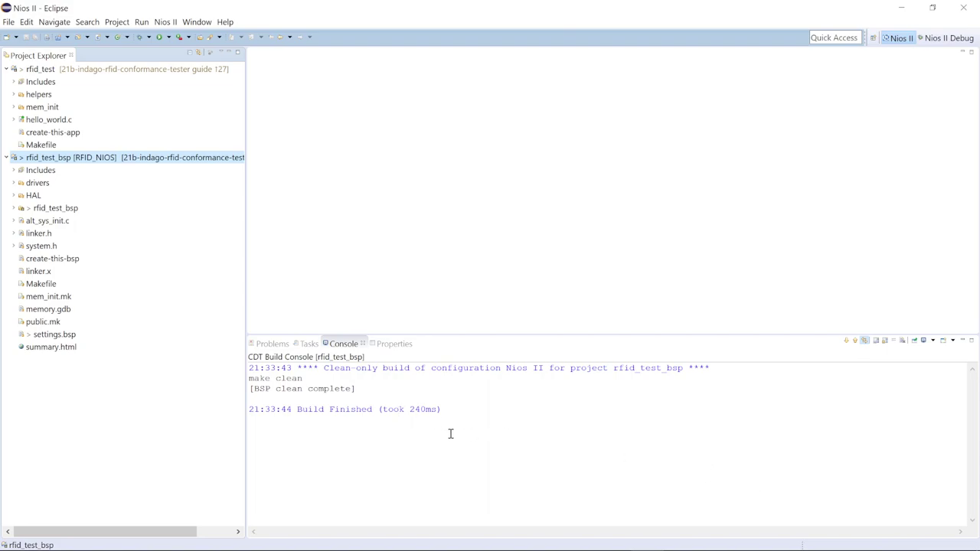
right_click(144, 72)
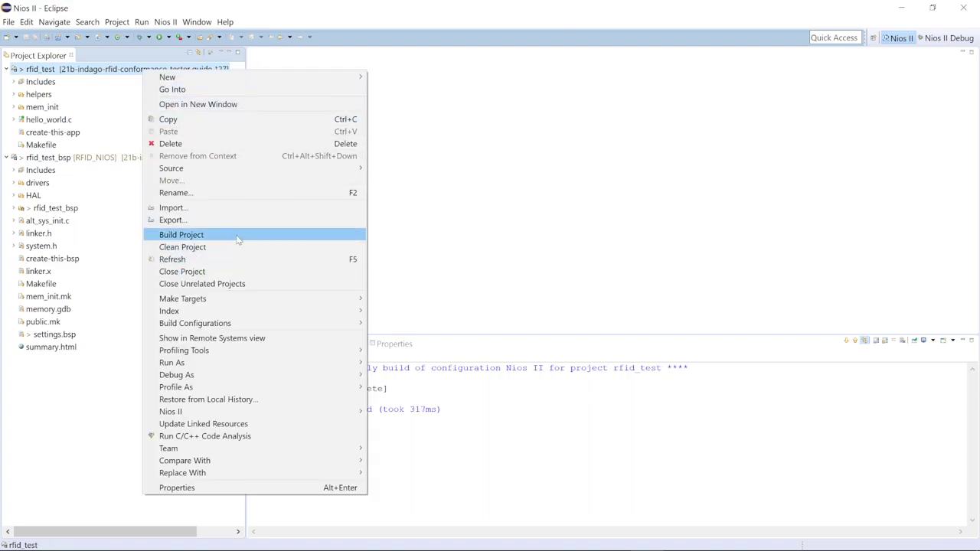
Step: Build rfid_test into rfid_test.elf and open Run > Run Configurations
click(238, 240)
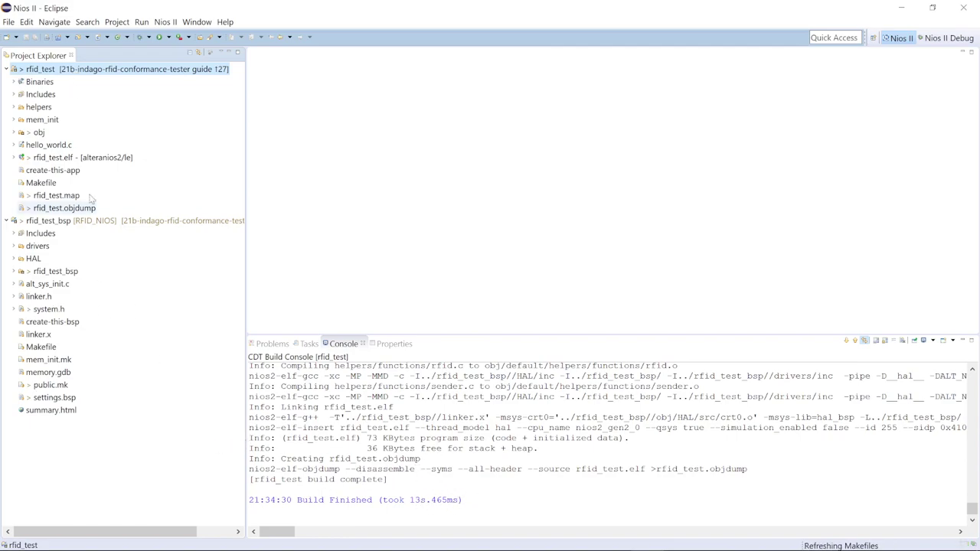
click(143, 24)
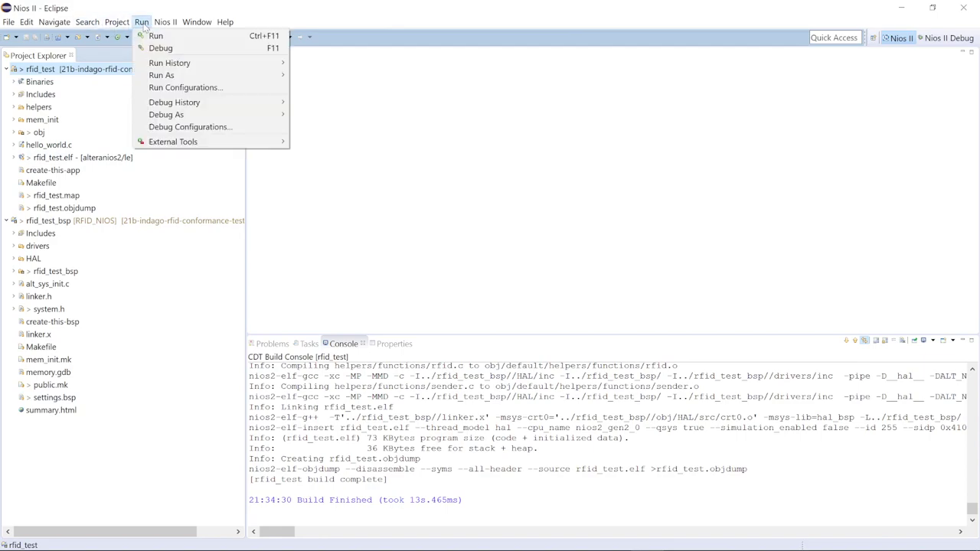
click(184, 87)
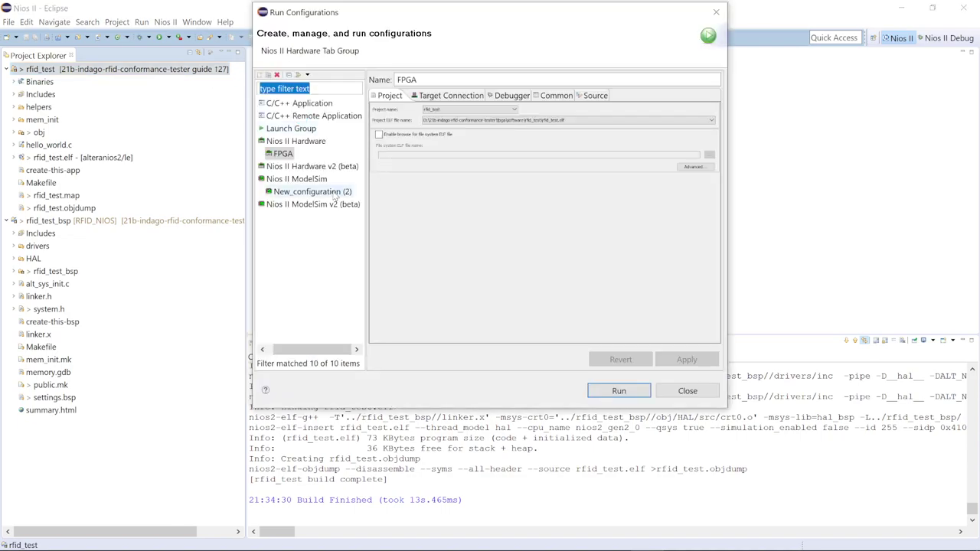
Step: Create a new Nios II Hardware configuration, New_configuration, targeting rfid_test.elf
right_click(304, 144)
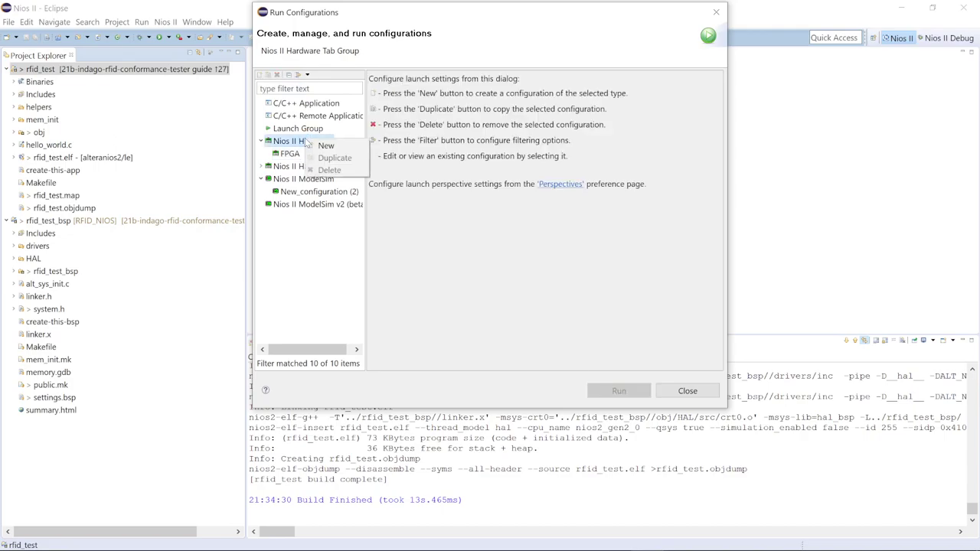
click(282, 145)
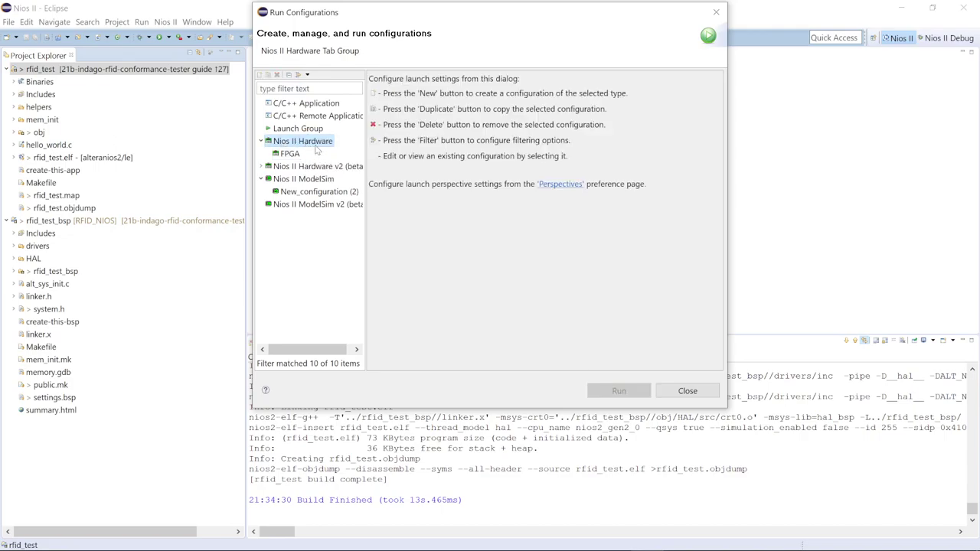
right_click(315, 145)
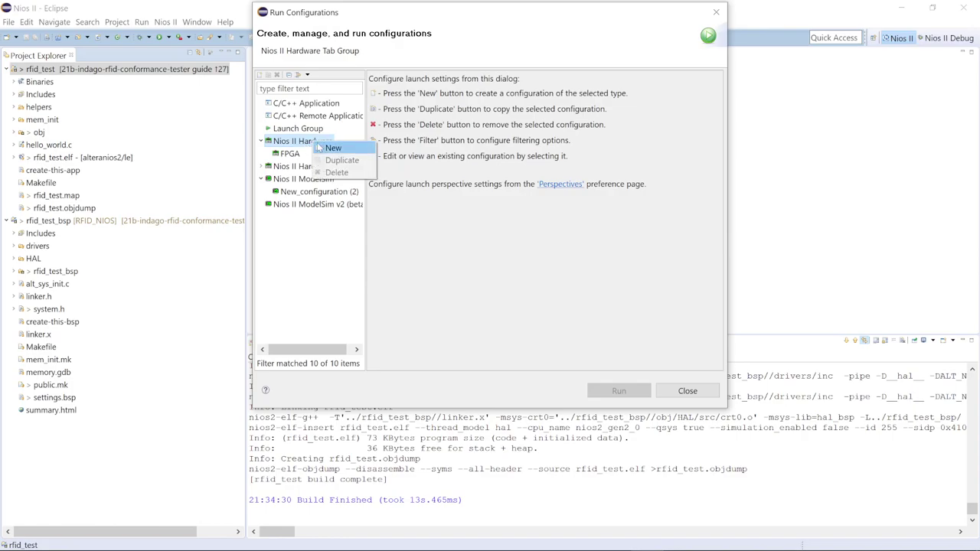
click(333, 148)
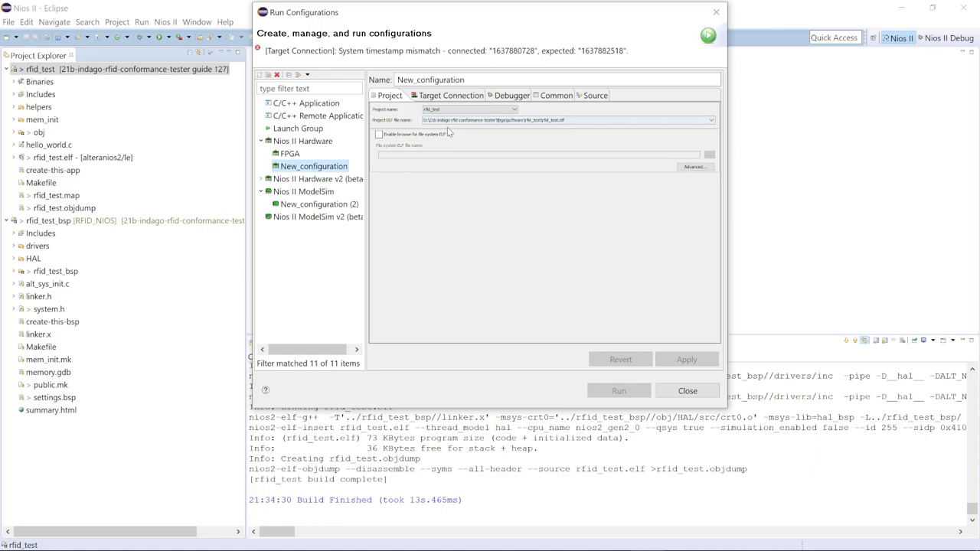
Step: Refresh connections, enable 'Ignore mismatched system timestamp', apply, and run New_configuration
click(450, 97)
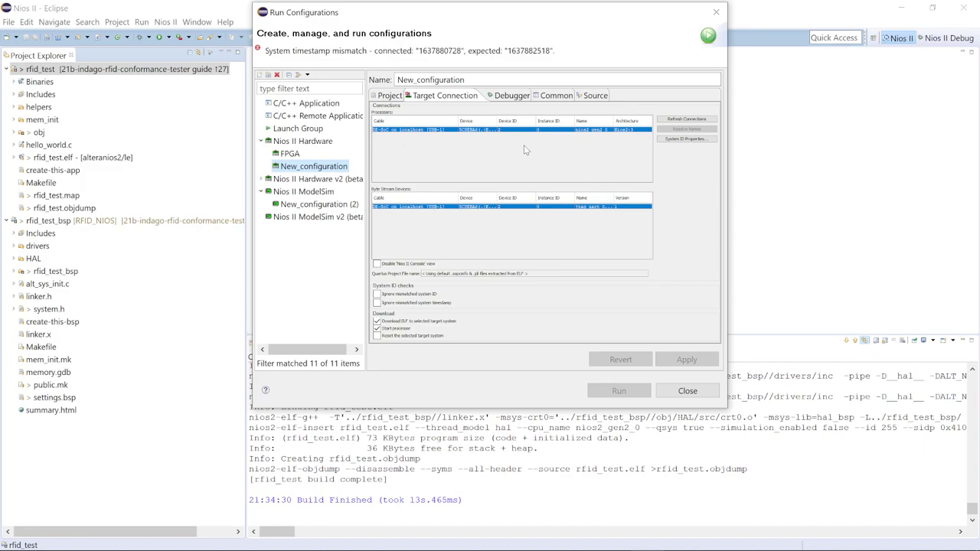
click(686, 118)
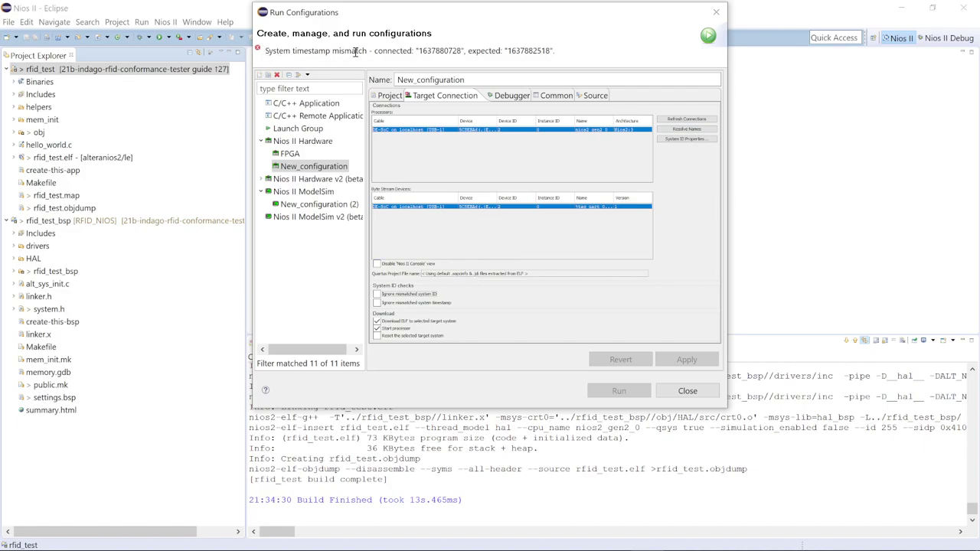
click(376, 304)
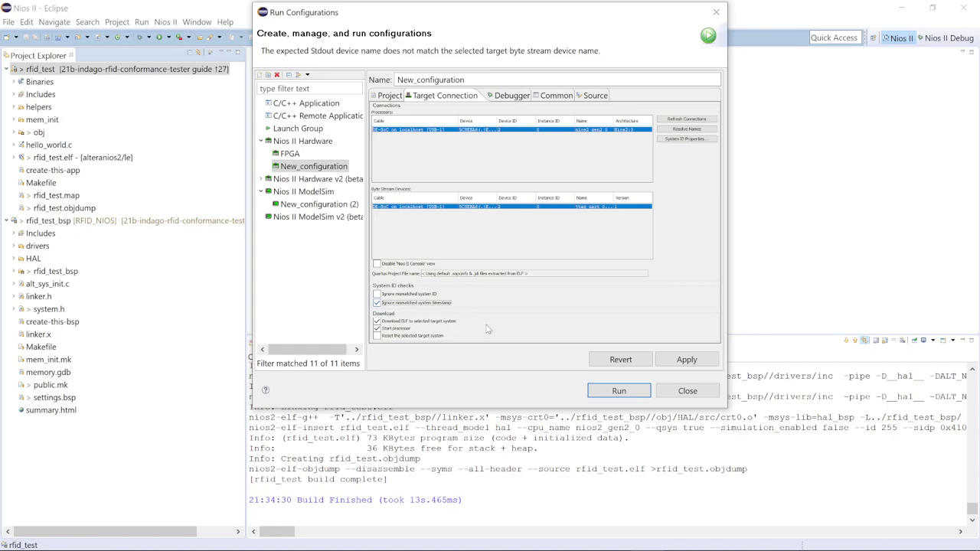
click(683, 361)
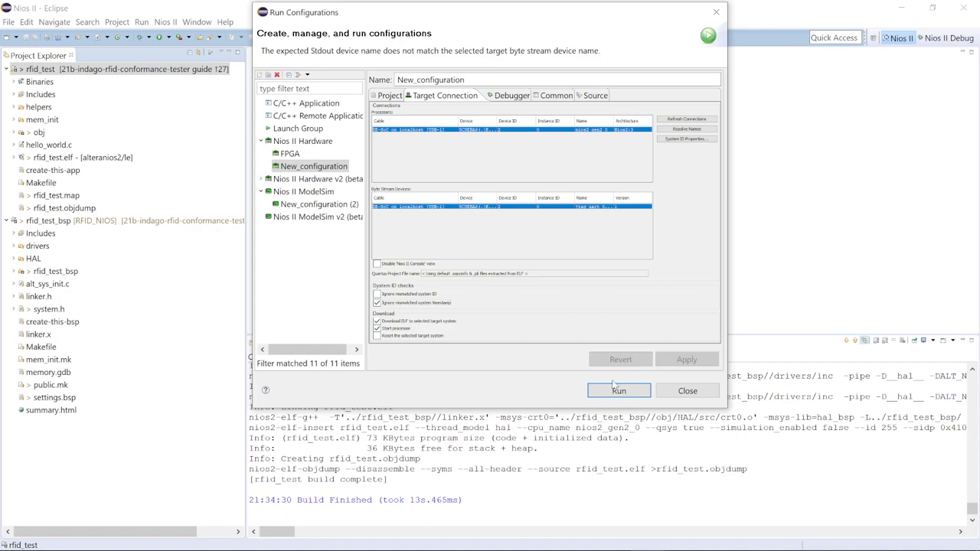
click(621, 391)
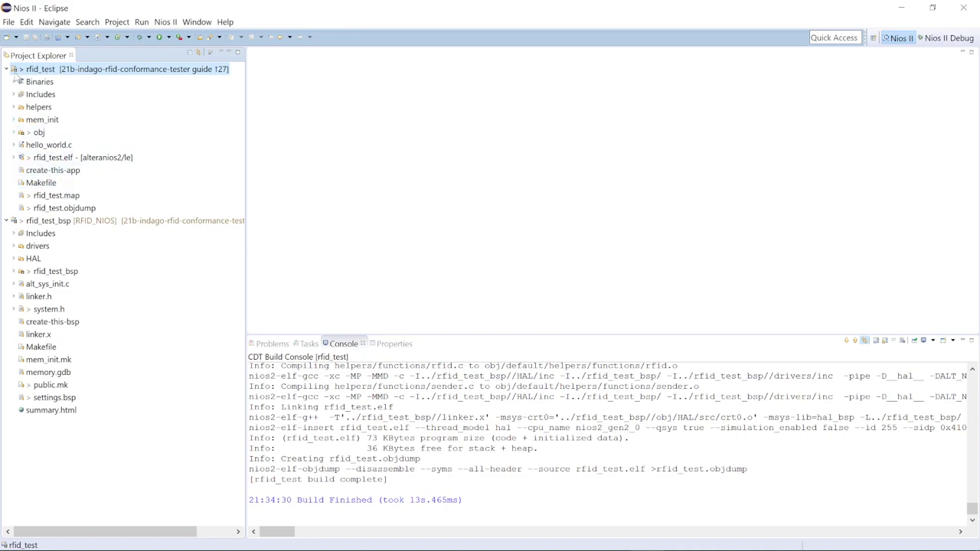
Step: Change MASK_LOOPBACK on line 16 of helpers/config.h to (0 << 8) and save it
click(13, 108)
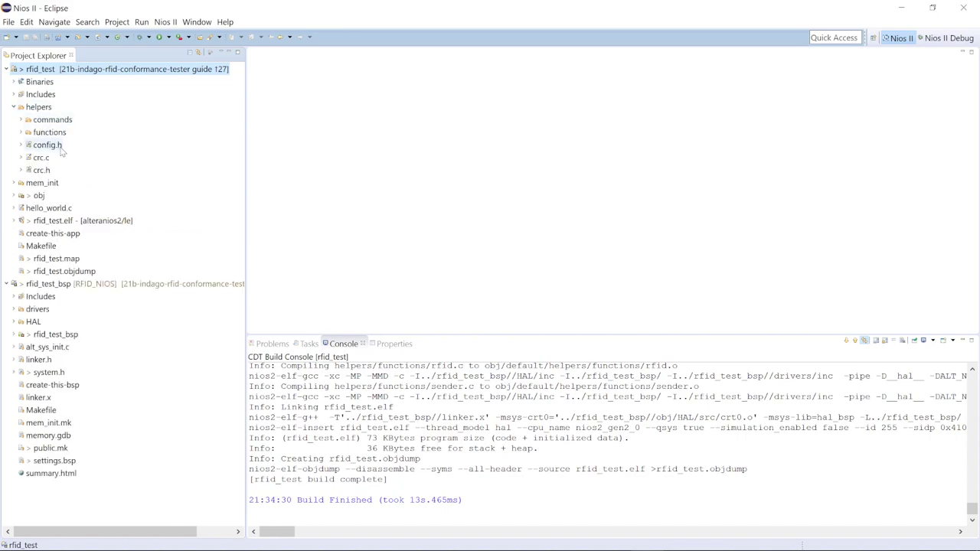
double_click(47, 145)
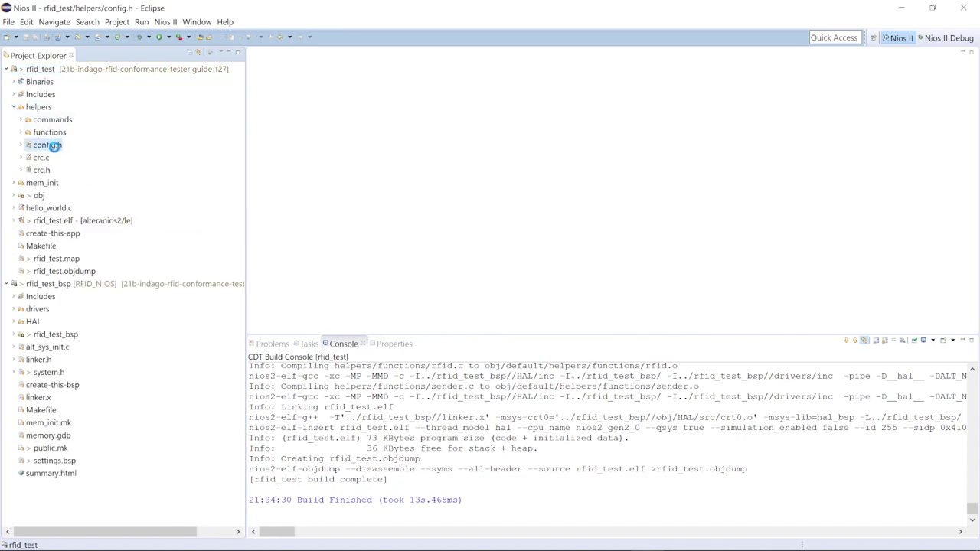
scroll(463, 182, down, 2)
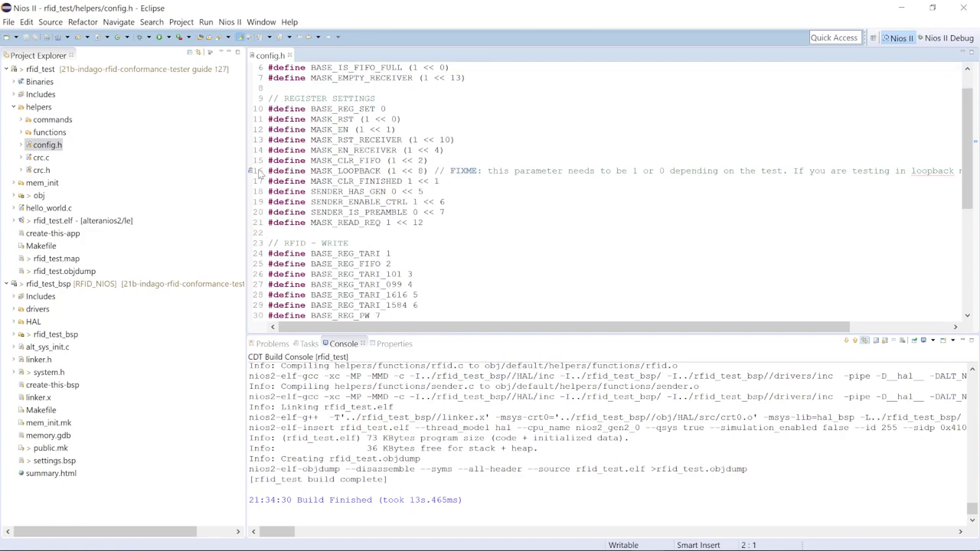
click(393, 172)
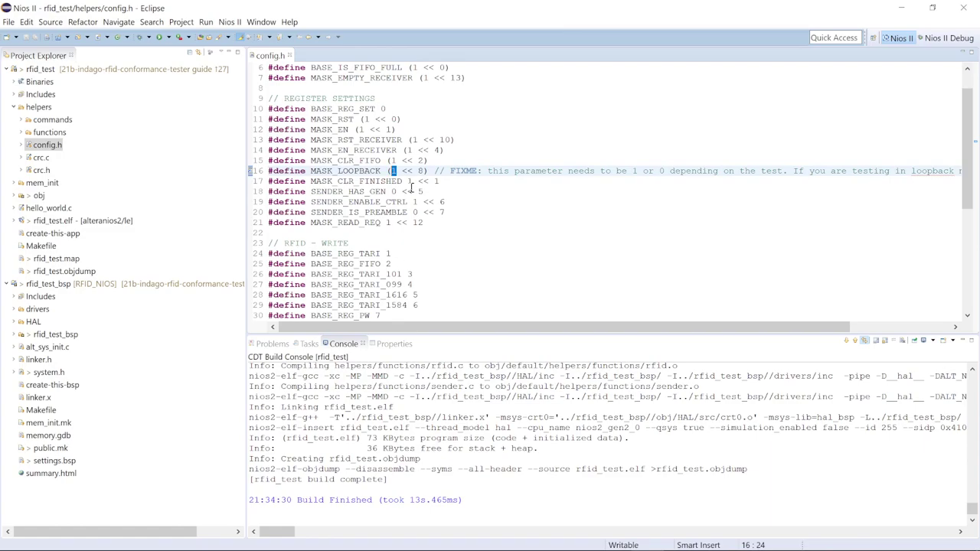
text(0)
key(ctrl+s)
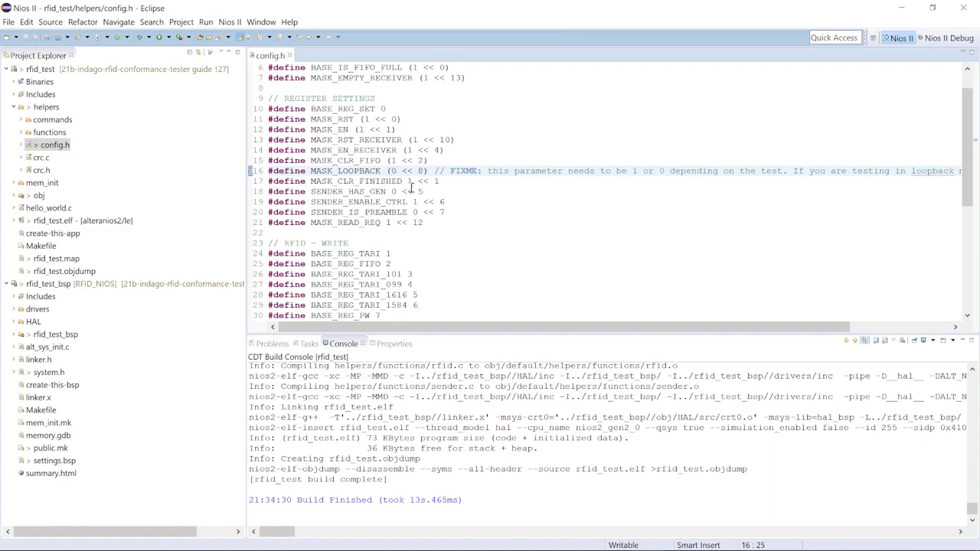
right_click(53, 68)
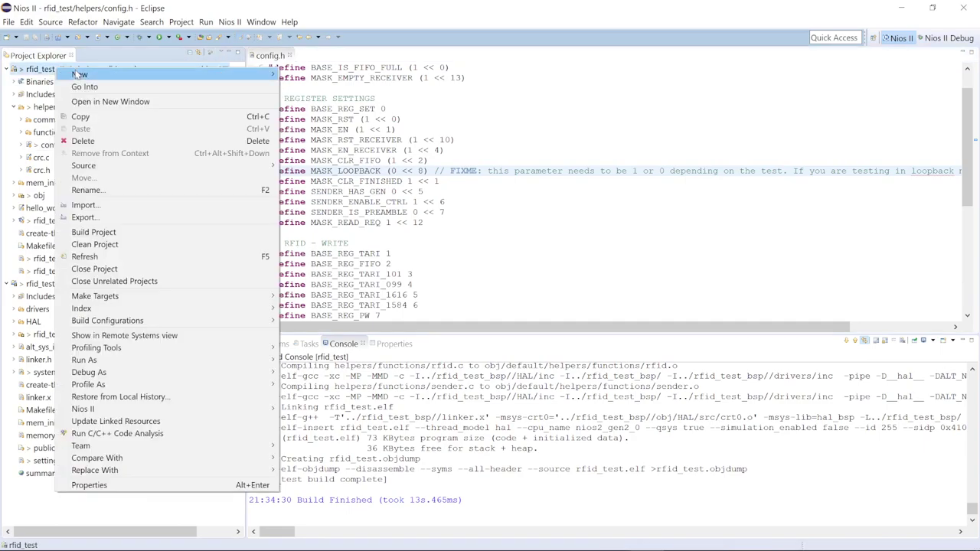
Step: Clean and rebuild rfid_test, then reopen Run Configurations
click(132, 201)
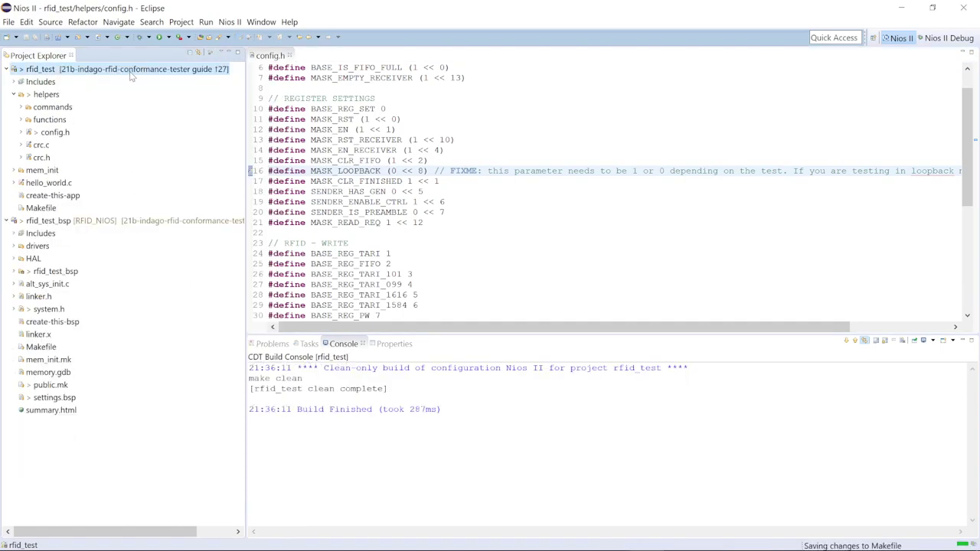
right_click(131, 74)
click(228, 239)
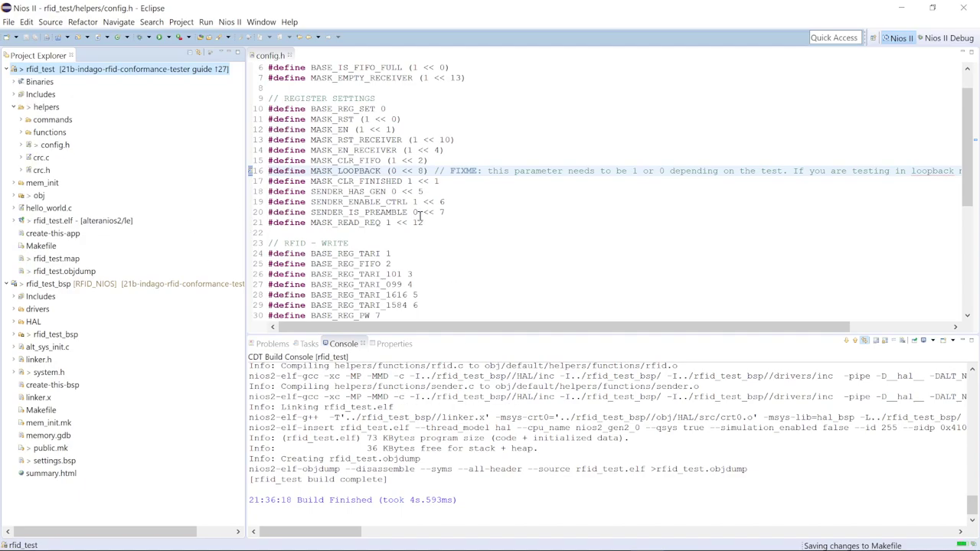
click(206, 22)
click(243, 87)
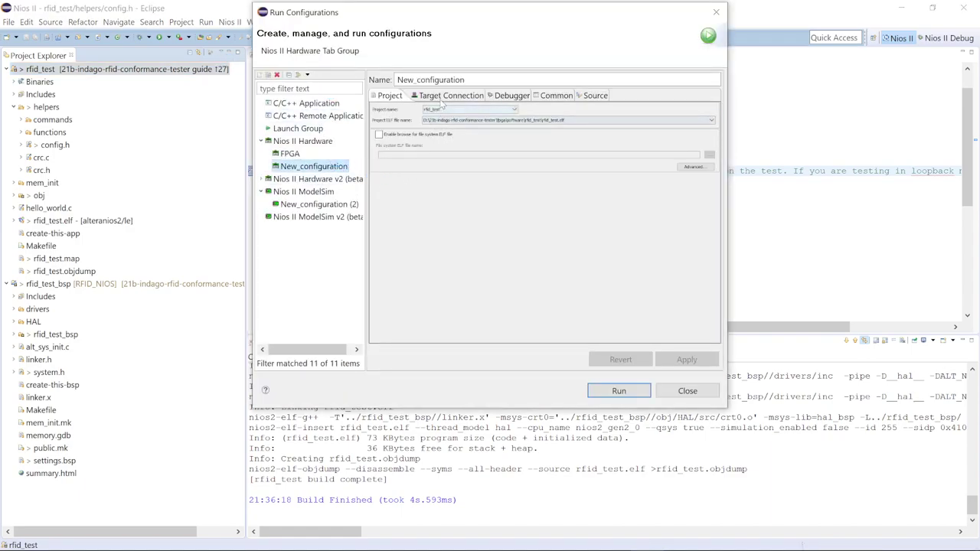
Step: Check New_configuration's Target Connection settings and run rfid_test on the FPGA
click(441, 100)
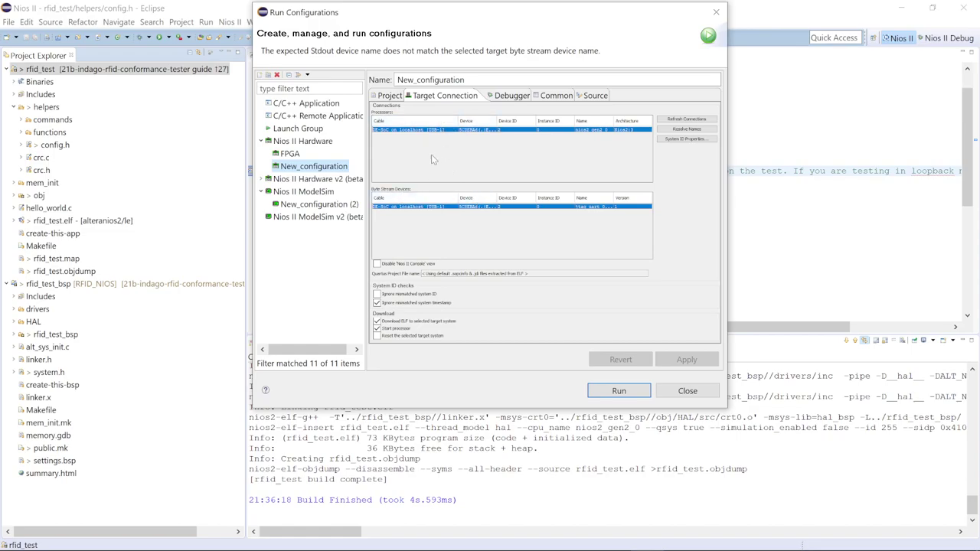
click(618, 391)
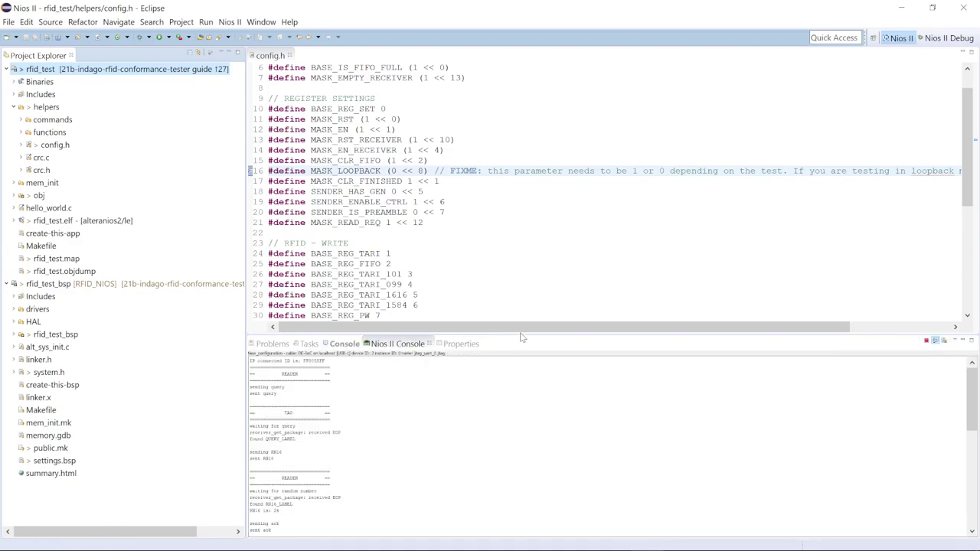
Step: Enlarge the Nios II Console and scroll through the query, RN16, ack and PC/XPC, EPC exchange
drag(521, 334, 521, 243)
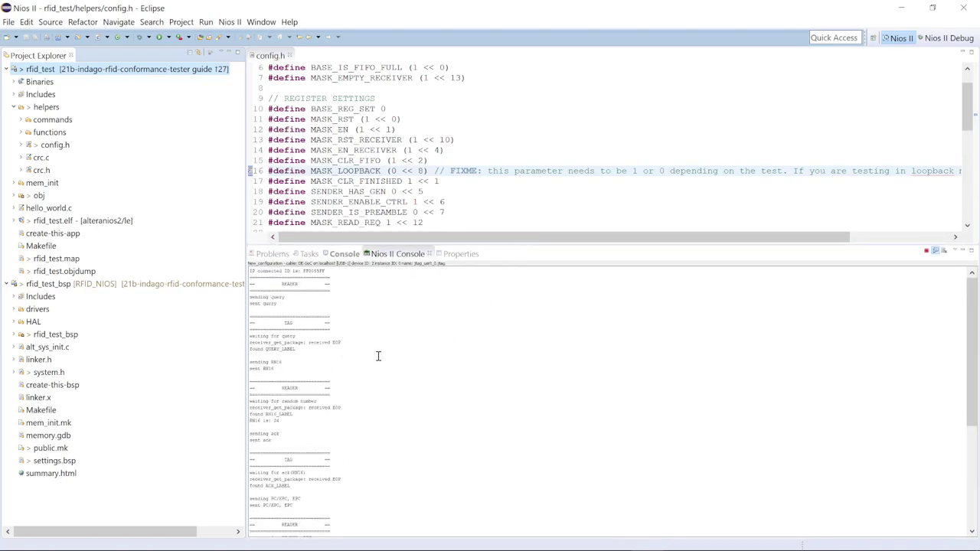
scroll(426, 367, down, 9)
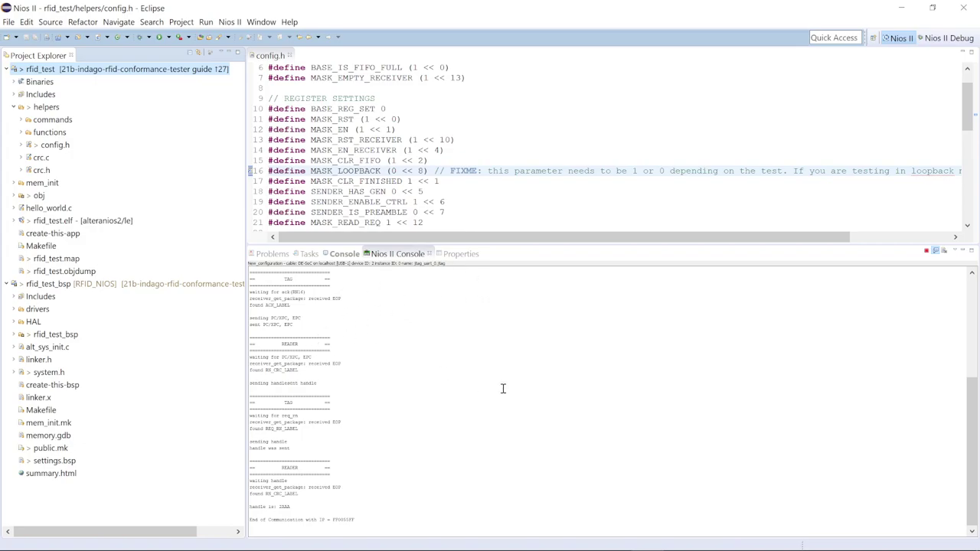
scroll(399, 370, up, 10)
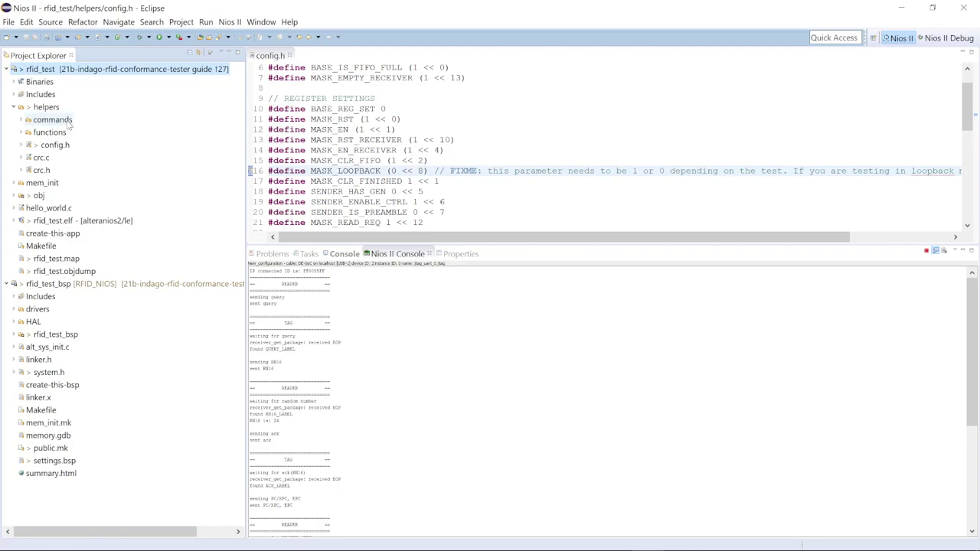
Step: Open hello_world.c from Project Explorer, drag the console sash down, and close the config.h tab
click(52, 208)
double_click(52, 208)
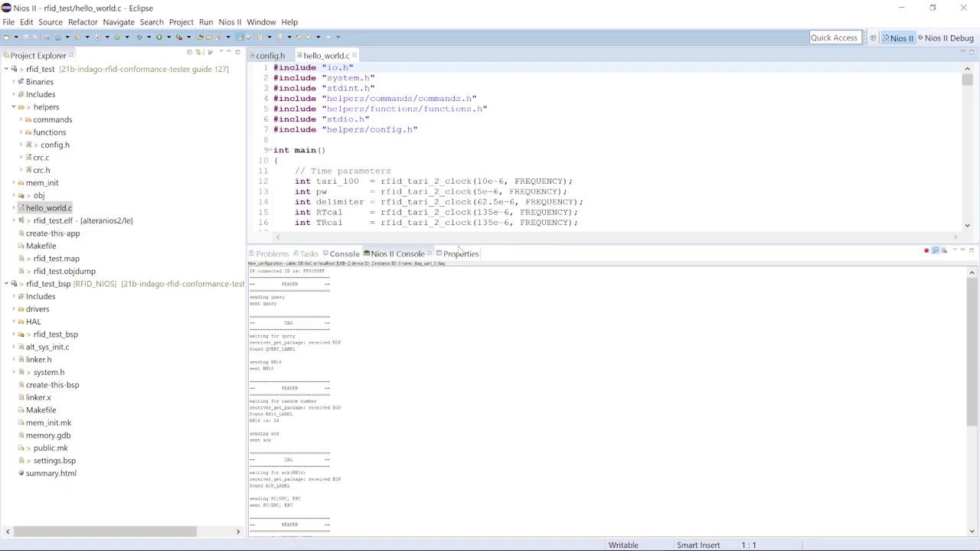
drag(536, 248, 533, 452)
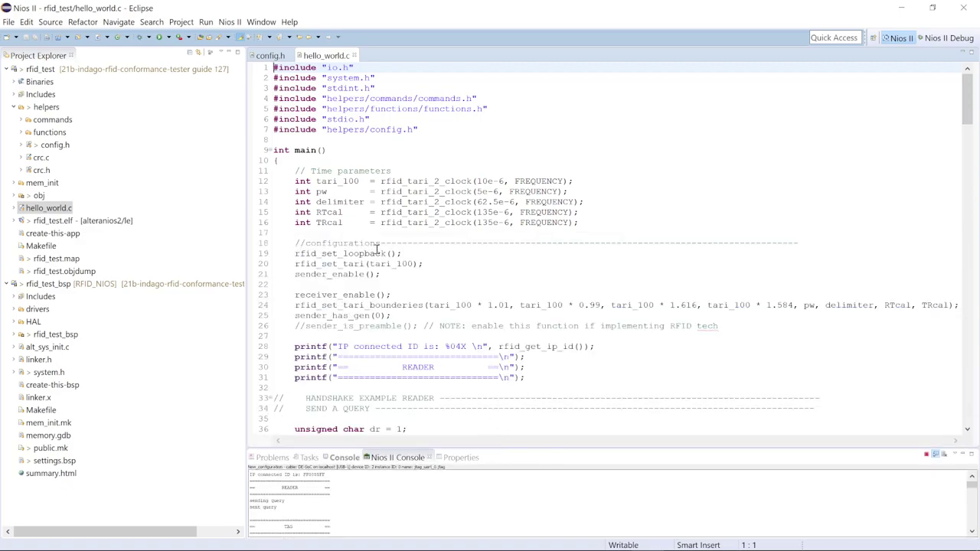
click(281, 55)
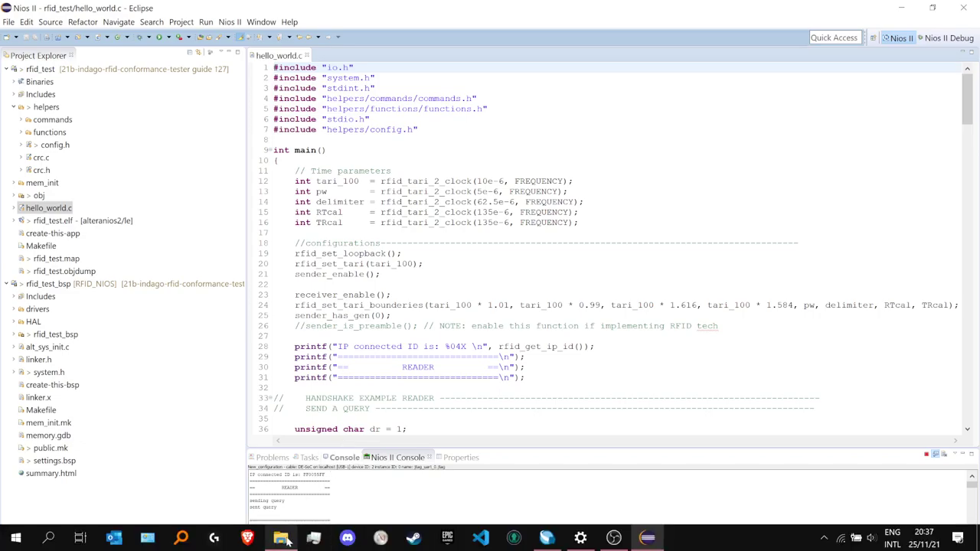
click(281, 538)
Step: Open D:\21b-indago-rfid-conformance-tester\fpga\tag.c from File Explorer in Visual Studio Code
scroll(192, 401, down, 1)
click(198, 436)
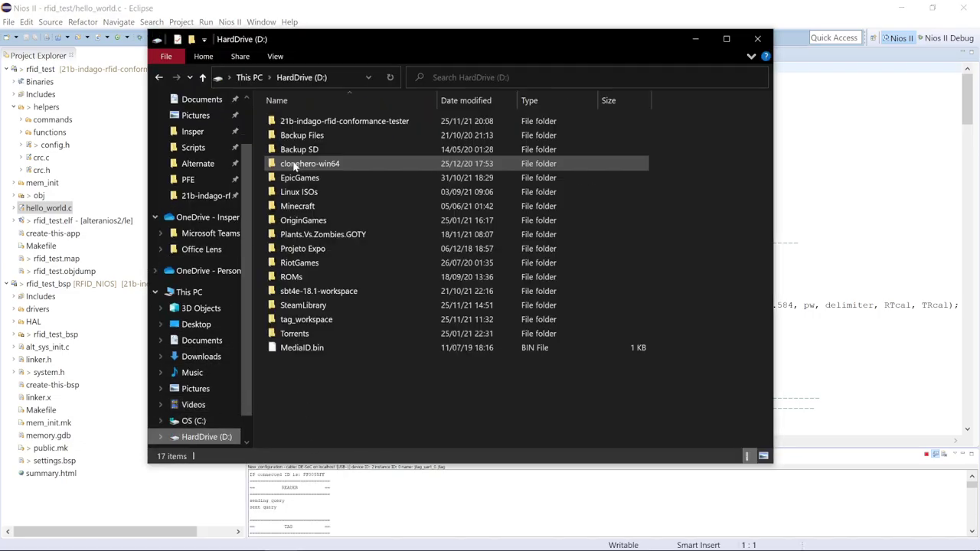
double_click(329, 122)
double_click(322, 180)
scroll(337, 230, down, 2)
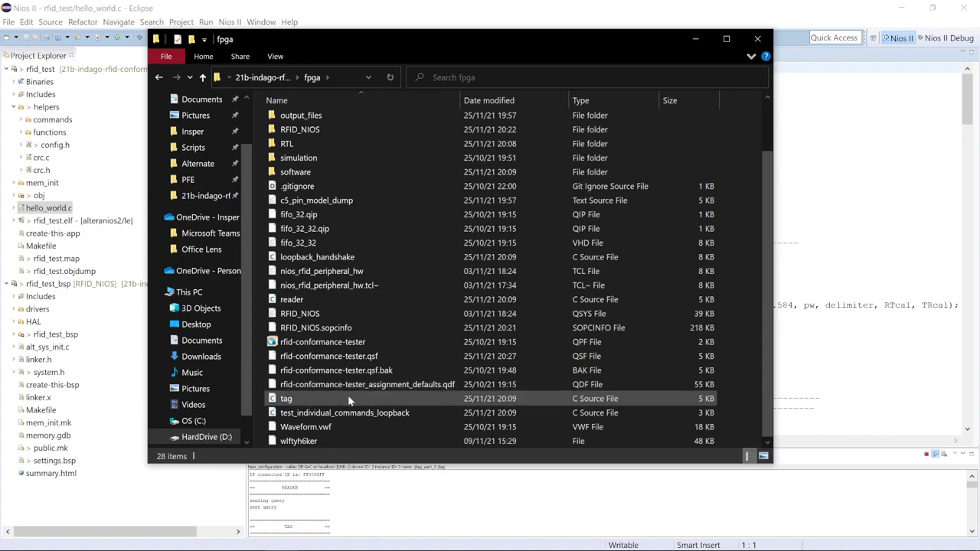
click(342, 399)
double_click(397, 379)
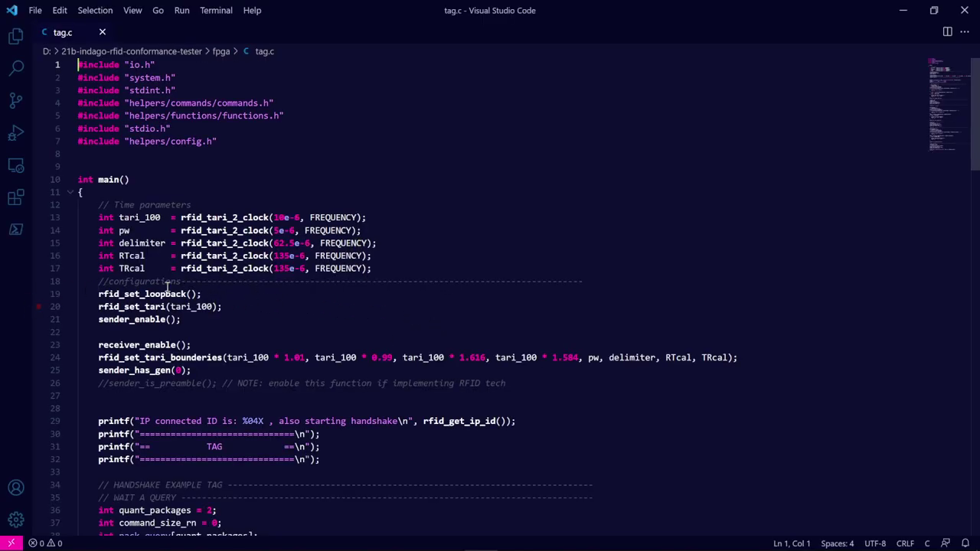
Step: Select and copy all of tag.c's code, then return to hello_world.c in Eclipse
scroll(168, 288, down, 20)
scroll(245, 286, down, 2)
click(210, 272)
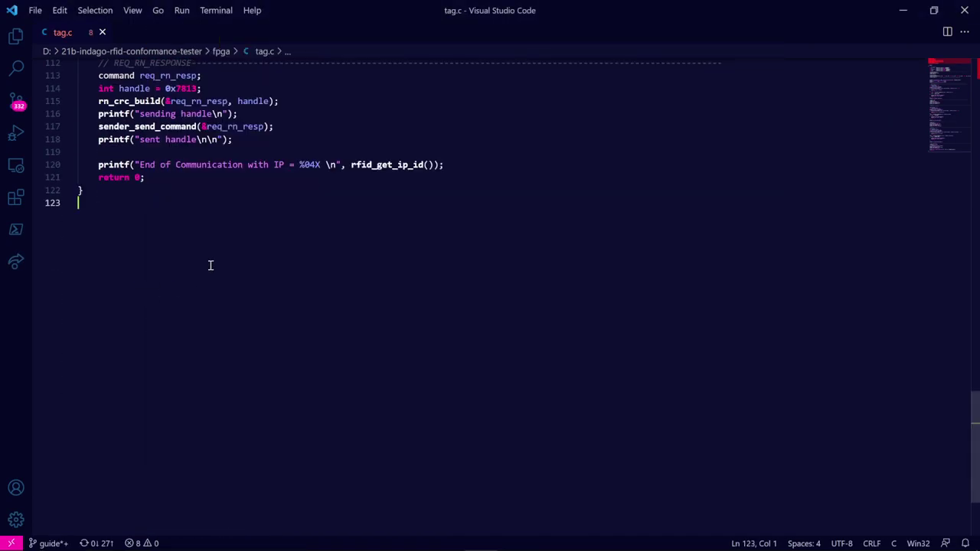
key(ctrl+a)
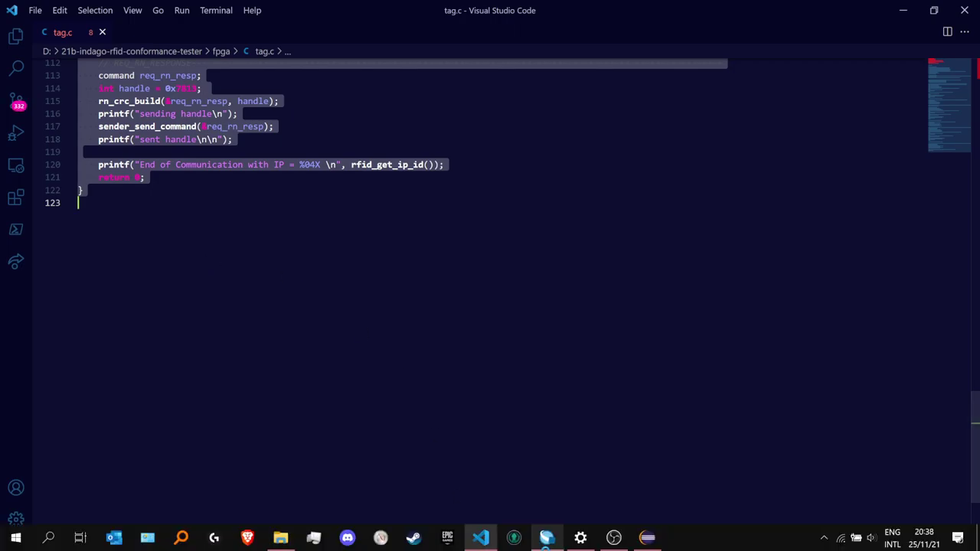
mouse_move(563, 544)
click(625, 472)
click(440, 242)
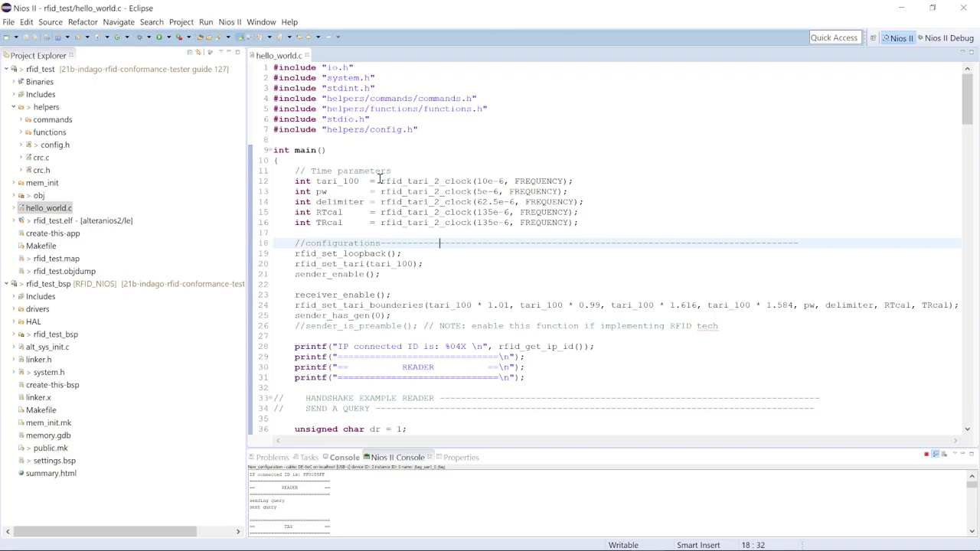
Step: Overwrite all of hello_world.c with the copied tag.c code, ending at the REQ_RN response handling
key(ctrl+a)
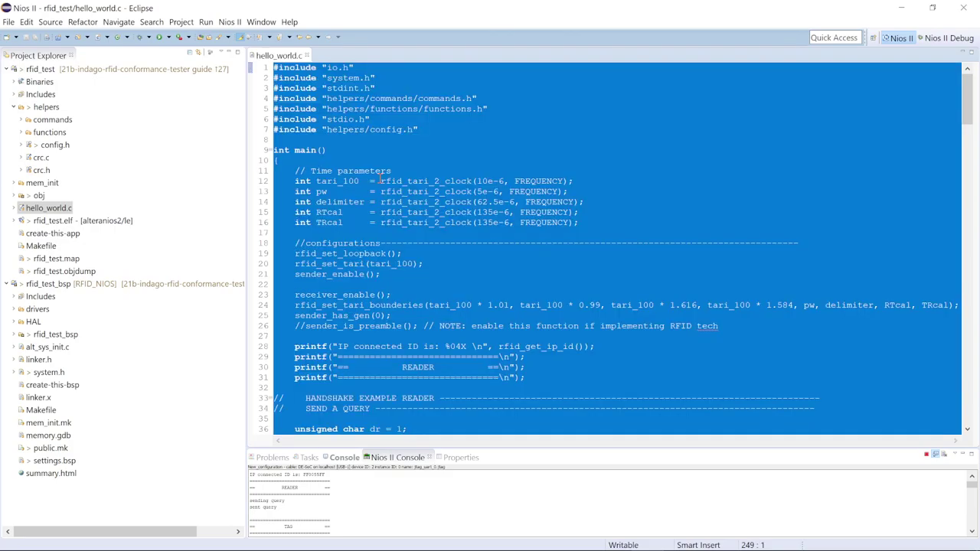
key(ctrl+v)
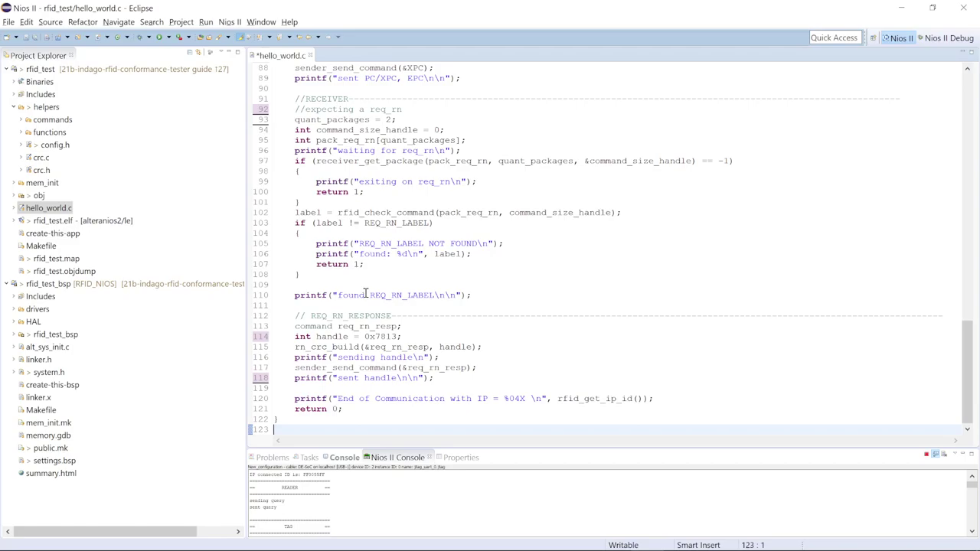
scroll(366, 293, up, 2)
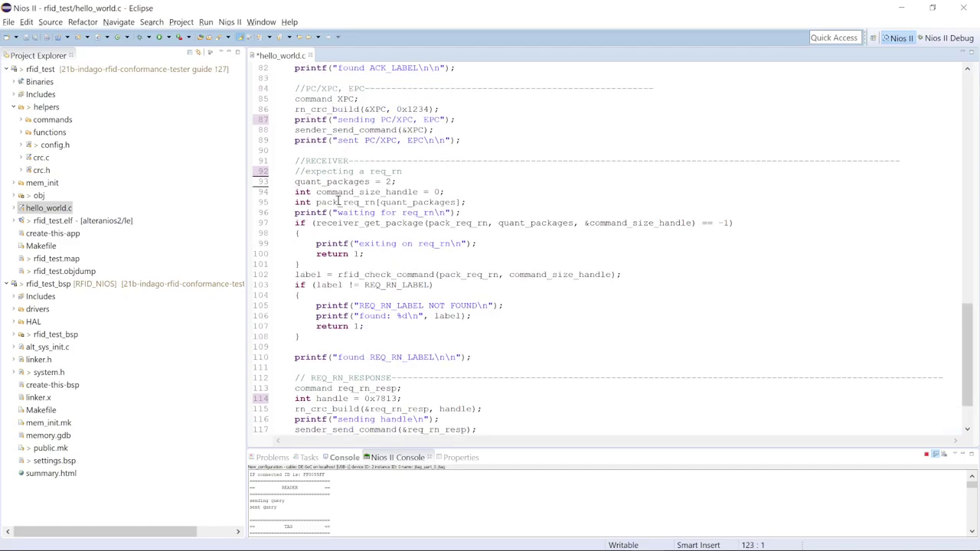